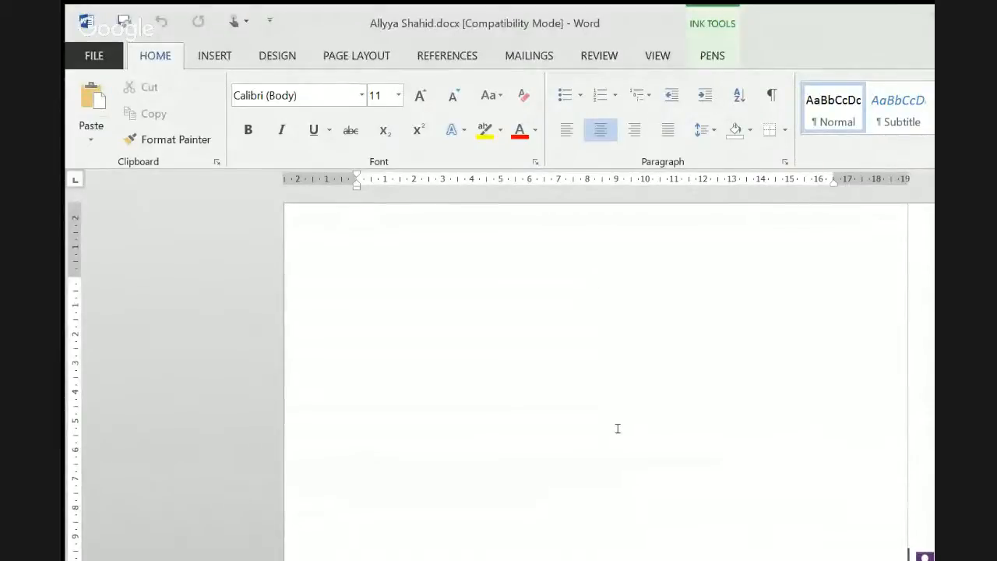
Look over the title page, the enthalpy text and the reviewer's margin comments in the lab report.
{"action": "scroll", "coordinate": [617, 428], "scroll_direction": "down", "scroll_amount": 4}
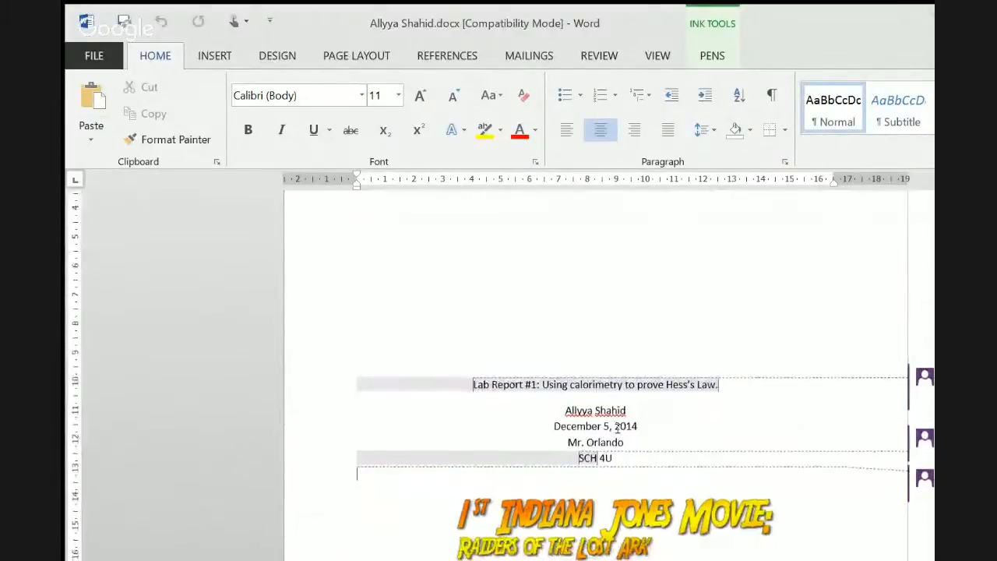
{"action": "scroll", "coordinate": [617, 429], "scroll_direction": "up", "scroll_amount": 7, "text": "ctrl"}
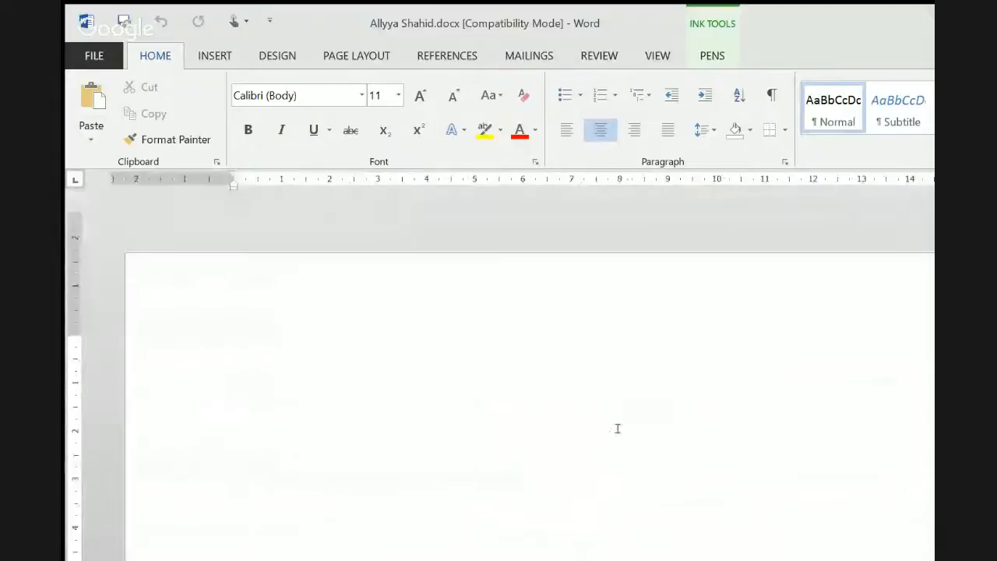
{"action": "scroll", "coordinate": [619, 432], "scroll_direction": "down", "scroll_amount": 1}
{"action": "scroll", "coordinate": [620, 435], "scroll_direction": "down", "scroll_amount": 10}
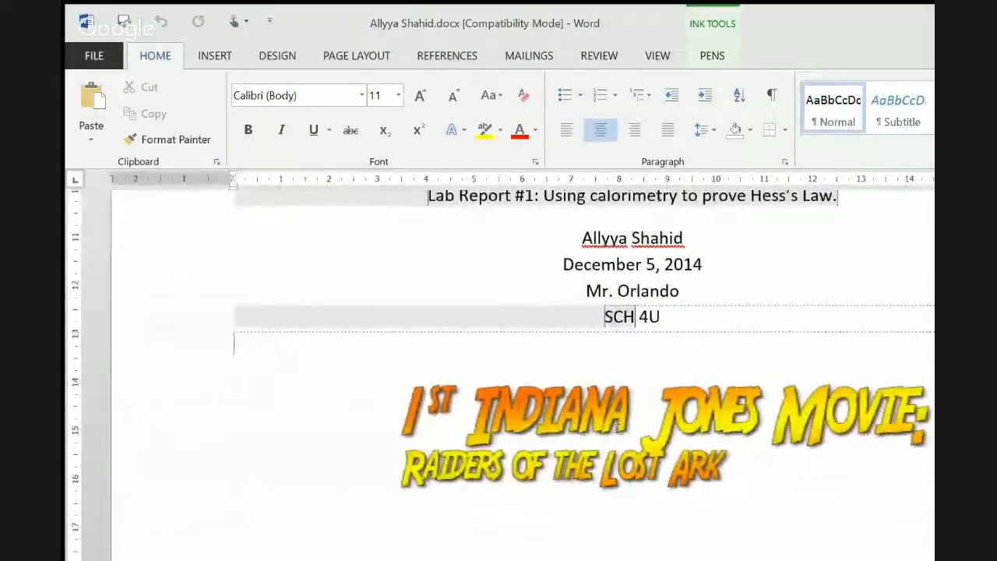
{"action": "scroll", "coordinate": [617, 429], "scroll_direction": "up", "scroll_amount": 8}
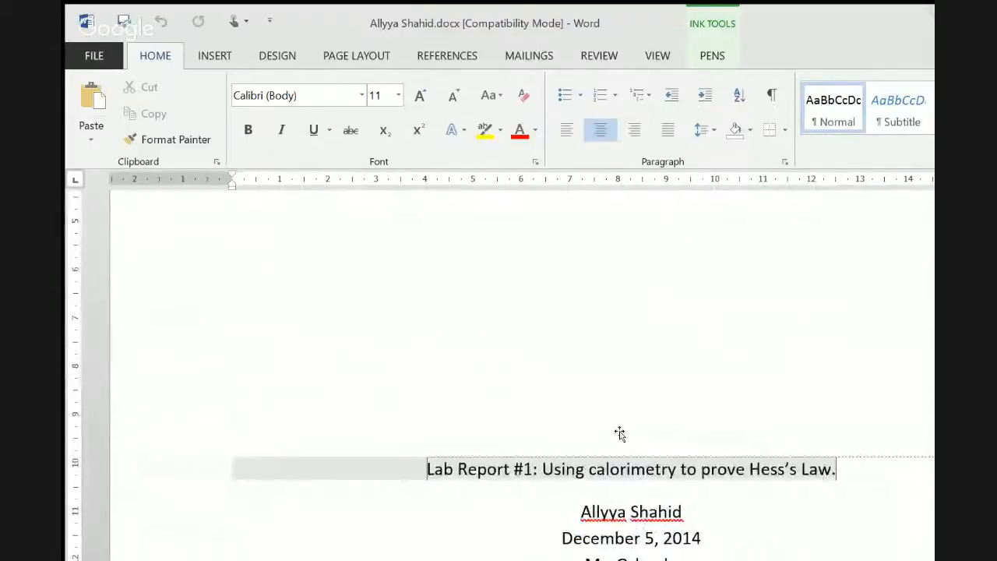
{"action": "scroll", "coordinate": [619, 432], "scroll_direction": "right", "scroll_amount": 5}
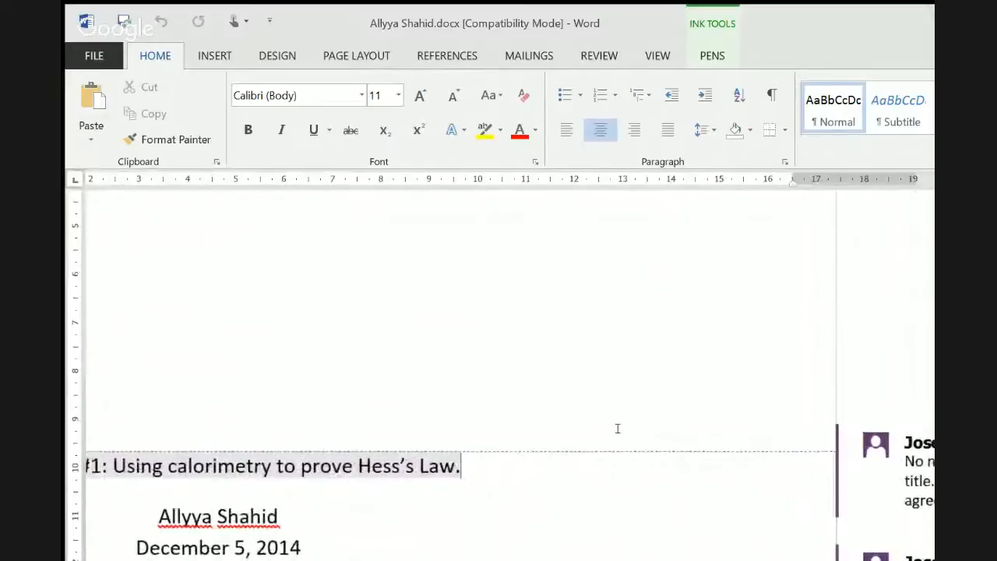
{"action": "scroll", "coordinate": [617, 428], "scroll_direction": "down", "scroll_amount": 10}
{"action": "scroll", "coordinate": [499, 374], "scroll_direction": "down", "scroll_amount": 15}
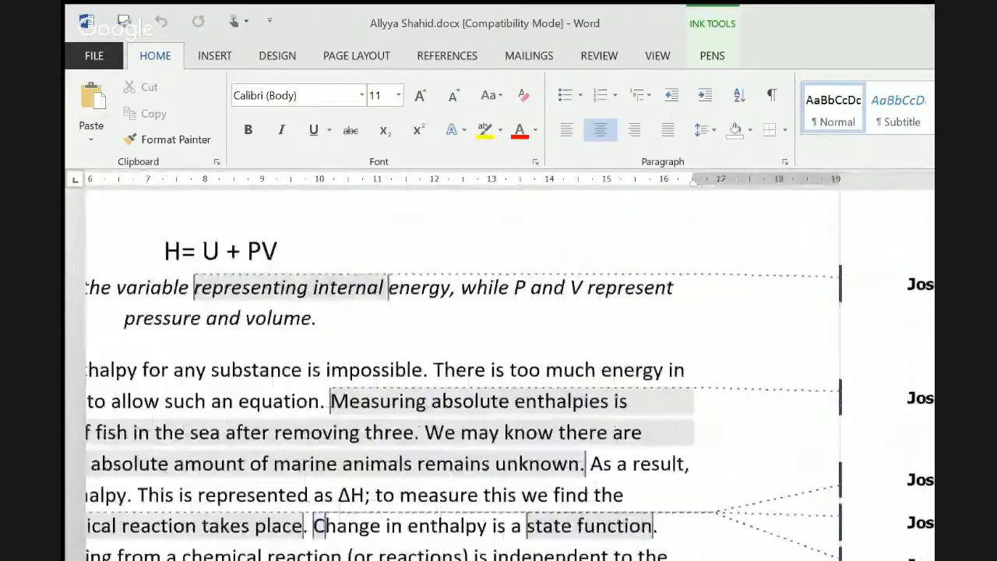
{"action": "scroll", "coordinate": [615, 426], "scroll_direction": "up", "scroll_amount": 20}
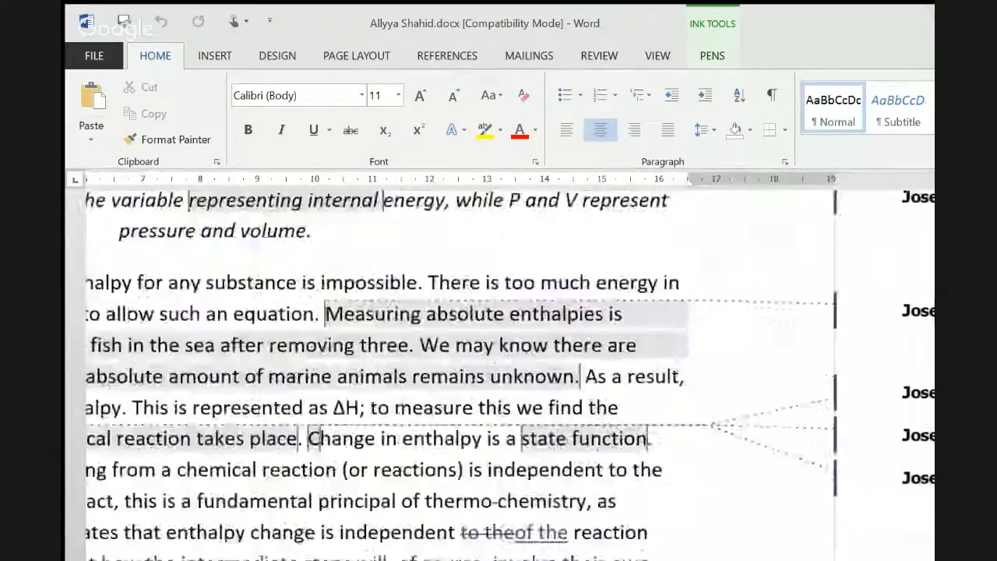
{"action": "scroll", "coordinate": [617, 428], "scroll_direction": "down", "scroll_amount": 8}
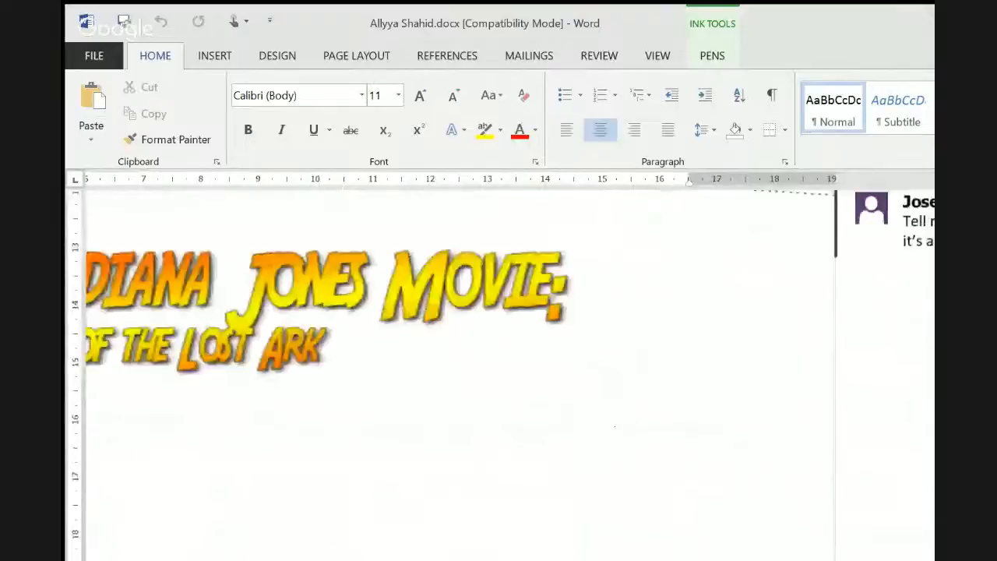
{"action": "scroll", "coordinate": [619, 433], "scroll_direction": "right", "scroll_amount": 5}
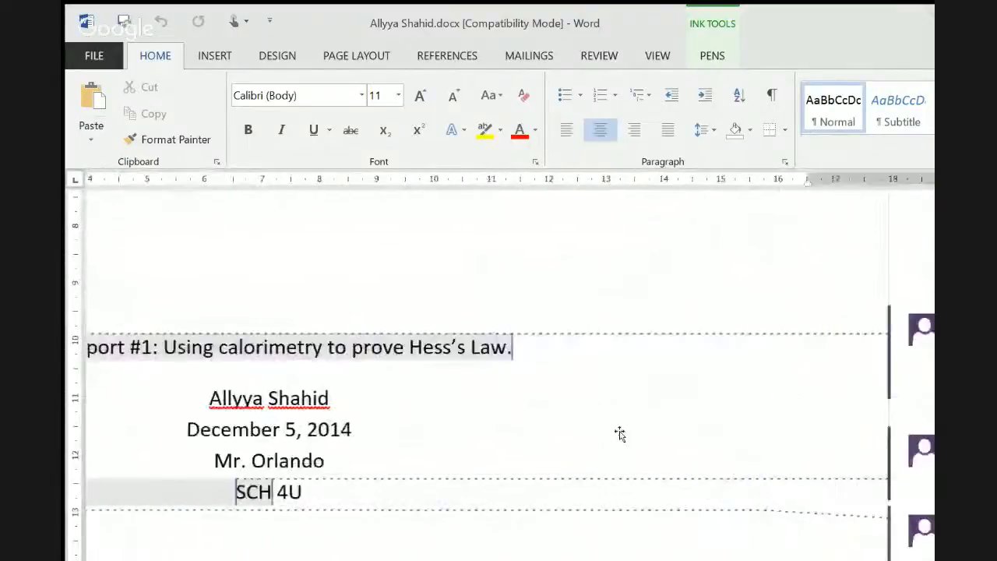
{"action": "scroll", "coordinate": [619, 434], "scroll_direction": "left", "scroll_amount": 5}
{"action": "scroll", "coordinate": [619, 434], "scroll_direction": "right", "scroll_amount": 5}
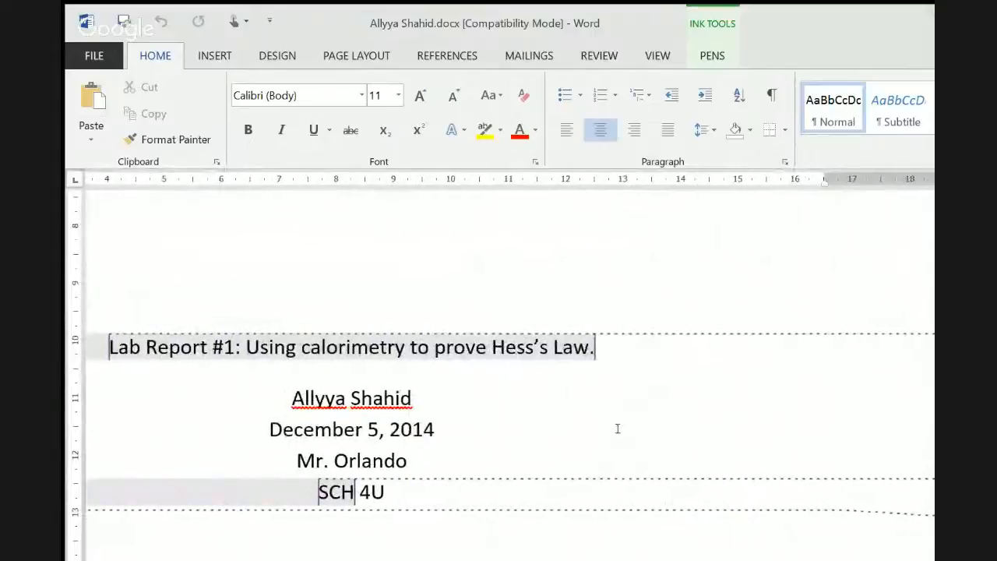
{"action": "scroll", "coordinate": [617, 429], "scroll_direction": "right", "scroll_amount": 3}
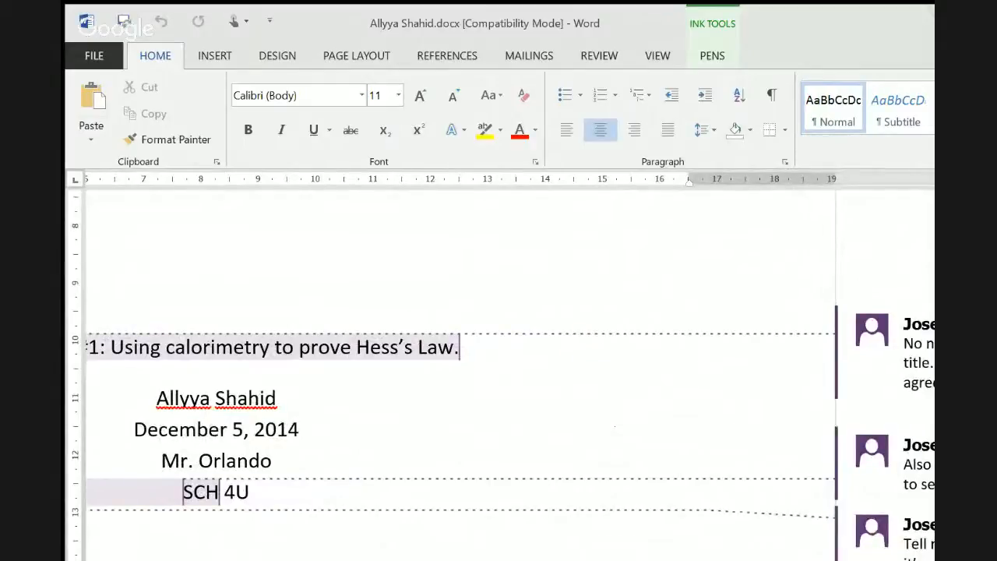
{"action": "scroll", "coordinate": [620, 433], "scroll_direction": "left", "scroll_amount": 6}
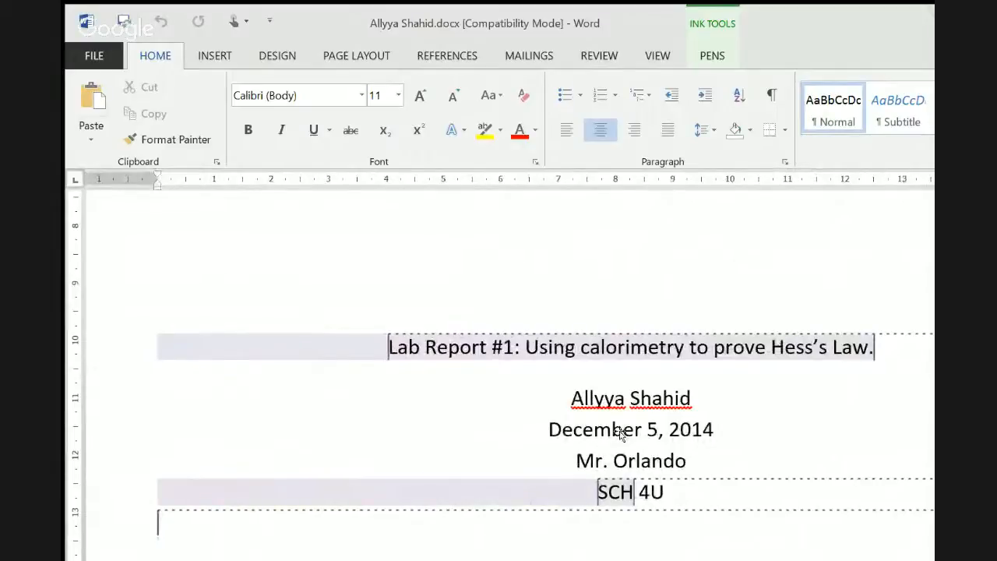
{"action": "scroll", "coordinate": [620, 434], "scroll_direction": "right", "scroll_amount": 6}
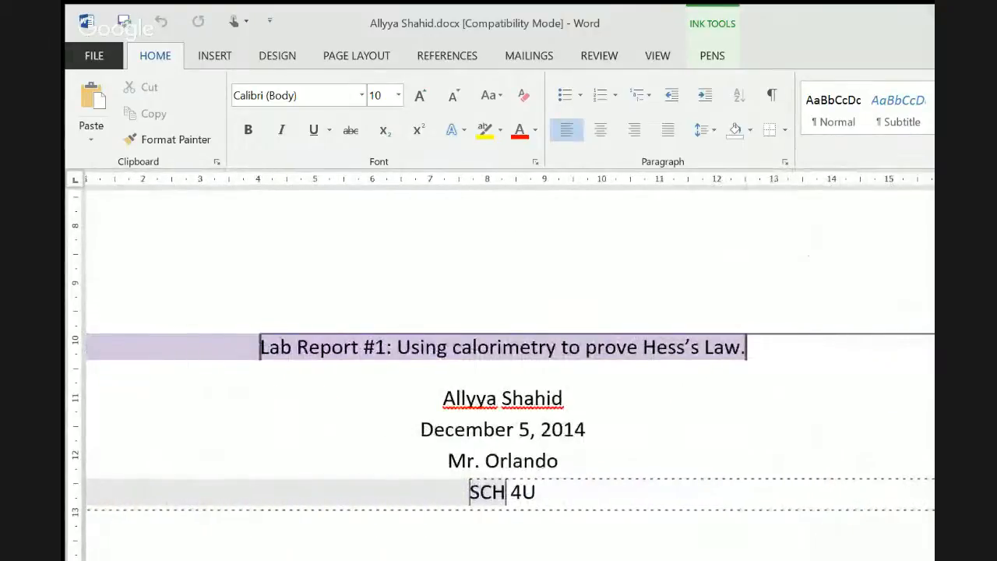
Delete the review comment attached to the lab report title and go to the next comment, on "SCH".
{"action": "key", "text": "alt+r"}
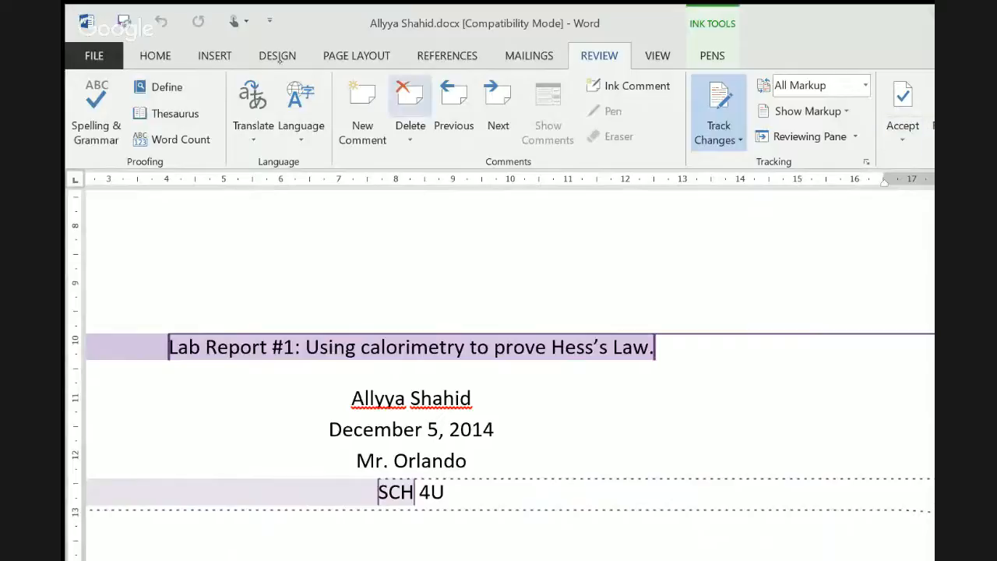
{"action": "left_click", "coordinate": [402, 94]}
{"action": "key", "text": "BackSpace"}
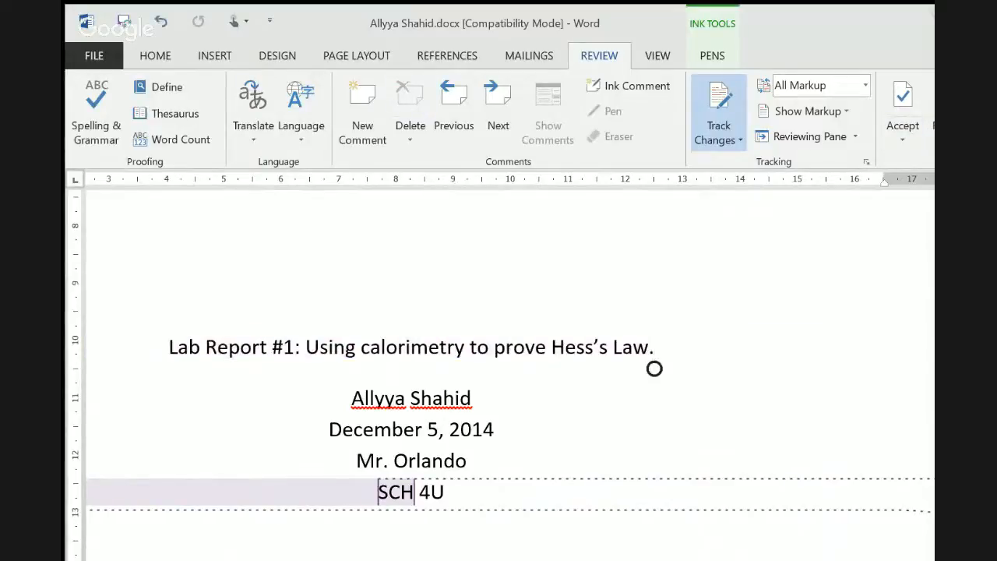
{"action": "key", "text": "ctrl+z"}
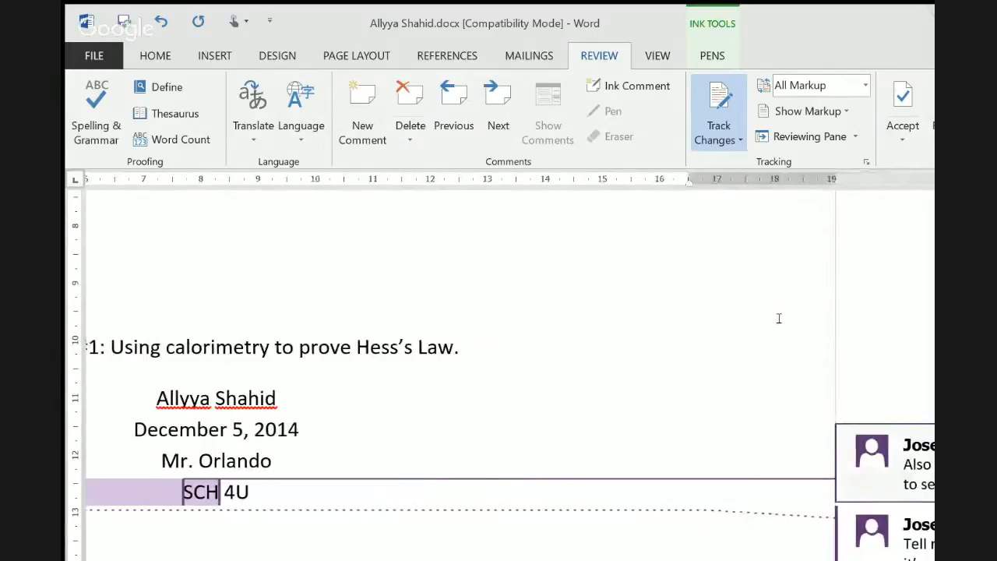
{"action": "scroll", "coordinate": [778, 319], "scroll_direction": "left", "scroll_amount": 5}
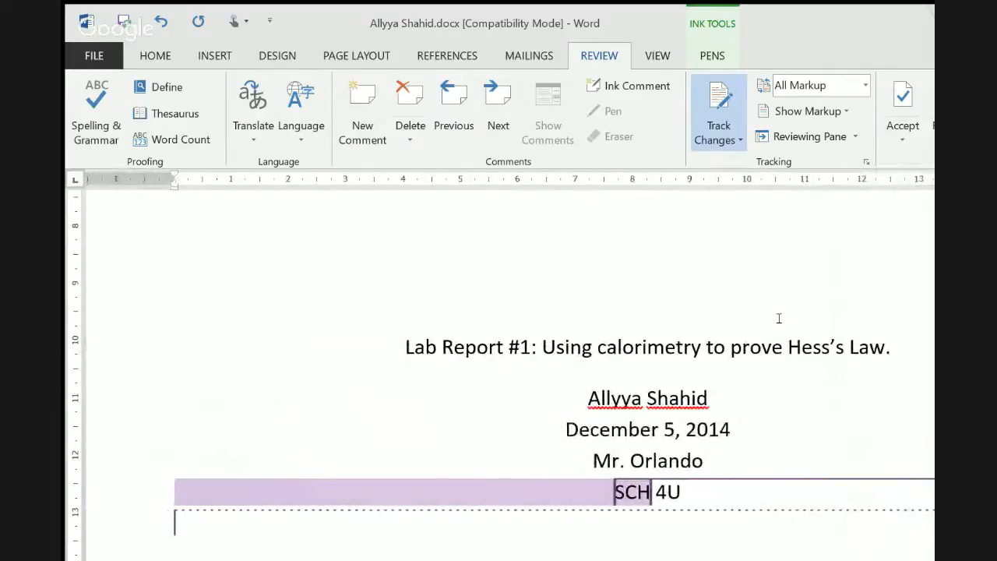
{"action": "scroll", "coordinate": [778, 319], "scroll_direction": "right", "scroll_amount": 5}
{"action": "scroll", "coordinate": [779, 318], "scroll_direction": "left", "scroll_amount": 4}
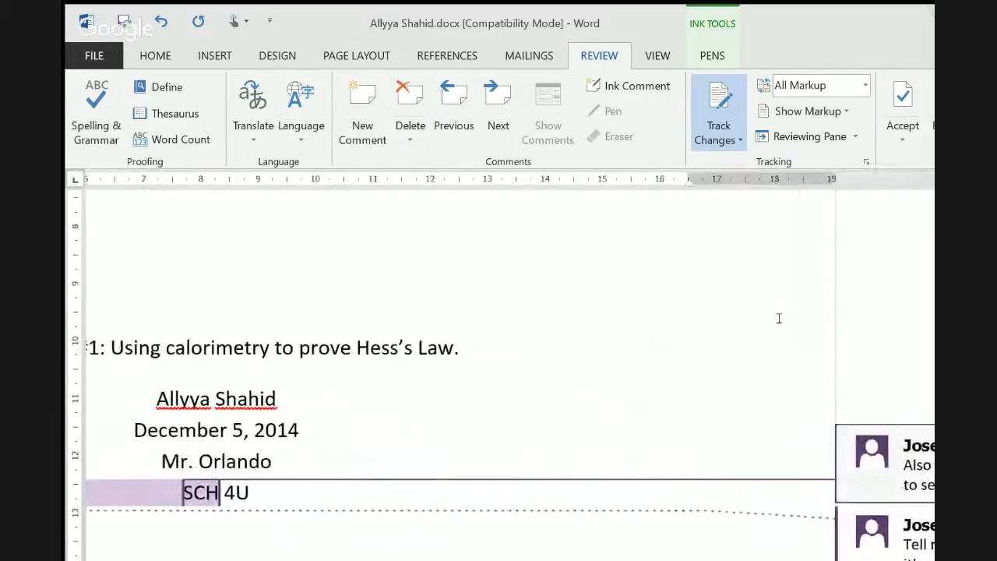
{"action": "scroll", "coordinate": [779, 319], "scroll_direction": "left", "scroll_amount": 3}
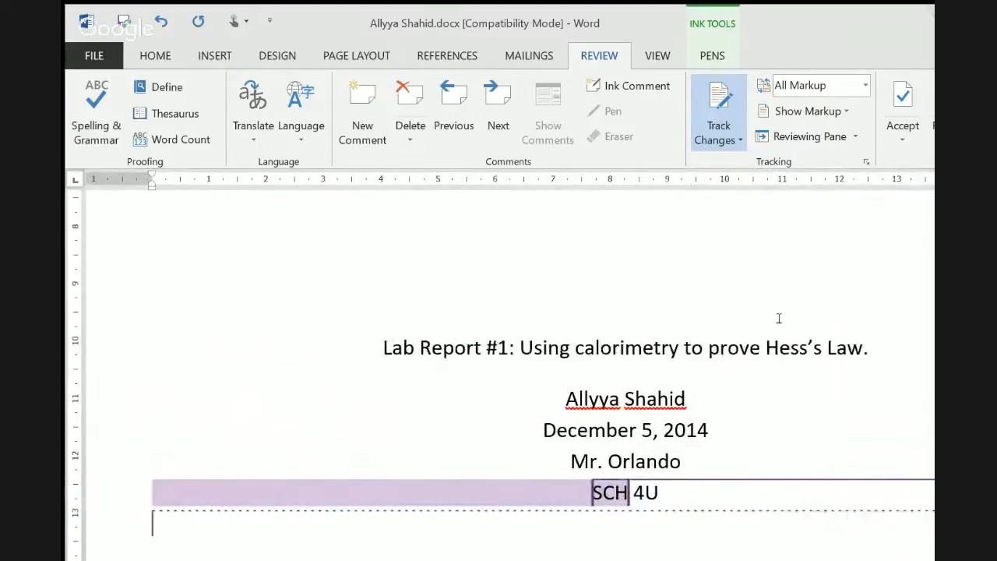
Add a line between the teacher's name and "SCH 4U" containing a contact e-mail address, recorded as a tracked change.
{"action": "left_click", "coordinate": [681, 476]}
{"action": "key", "text": "Return"}
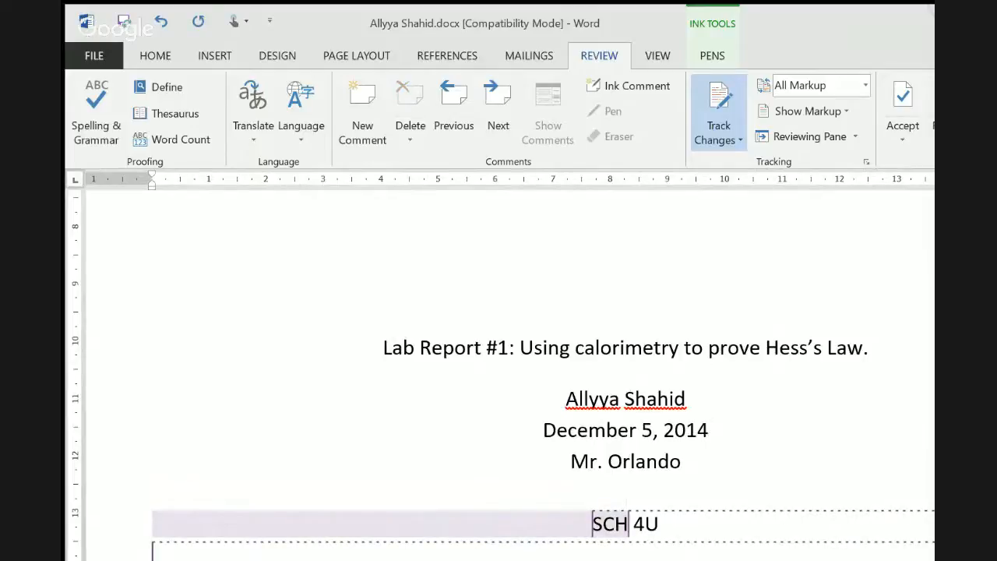
{"action": "type", "text": "madeup"}
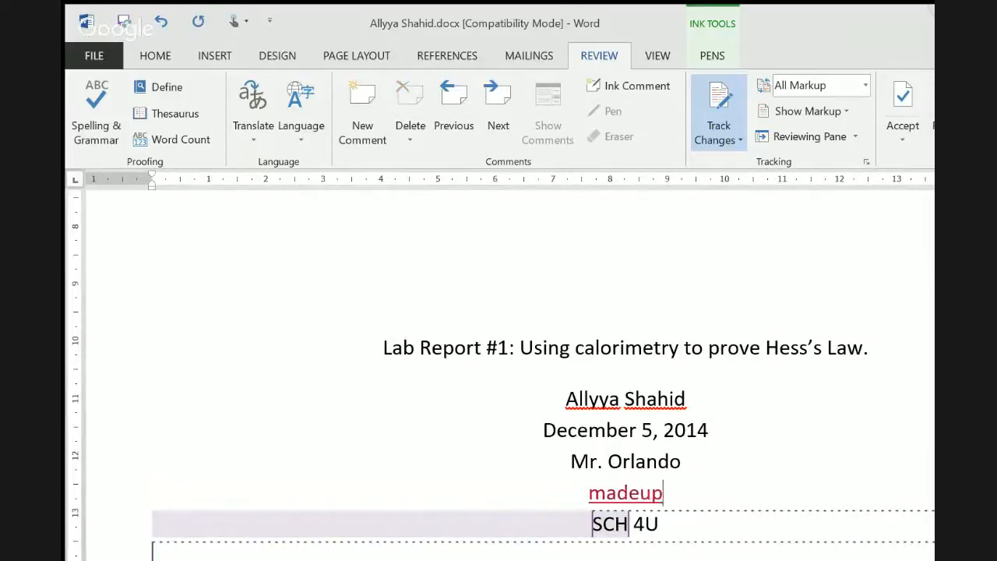
{"action": "type", "text": "emnail"}
{"action": "key", "text": "BackSpace"}
{"action": "key", "text": "BackSpace"}
{"action": "key", "text": "BackSpace"}
{"action": "type", "text": "ai"}
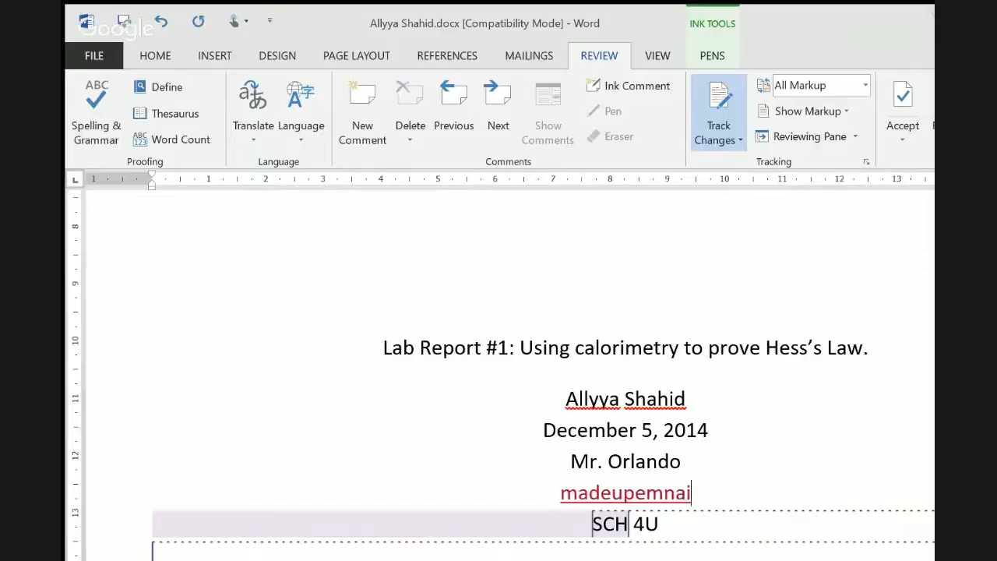
{"action": "key", "text": "BackSpace"}
{"action": "key", "text": "BackSpace"}
{"action": "key", "text": "BackSpace"}
{"action": "type", "text": "ail@fakem"}
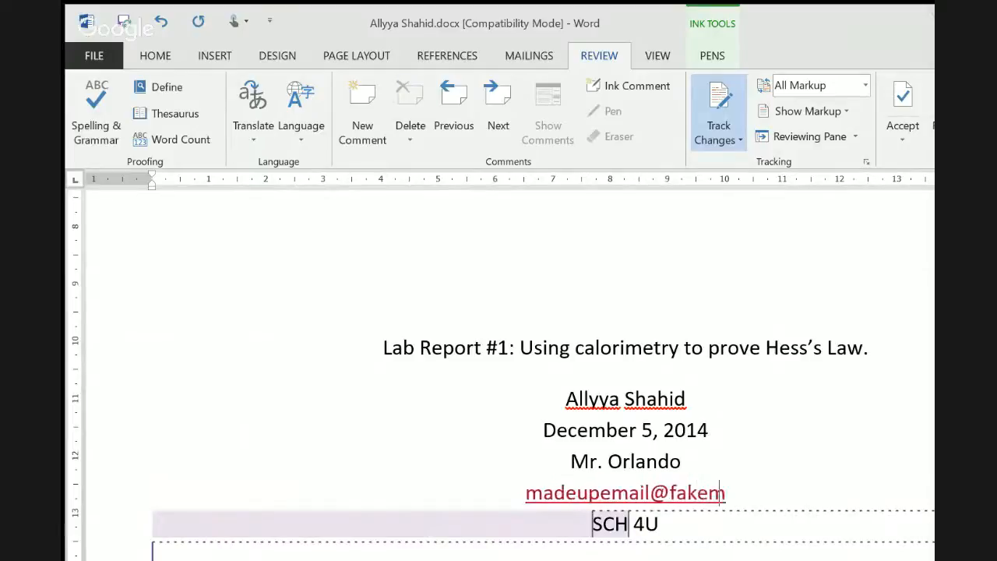
{"action": "type", "text": "ail.com"}
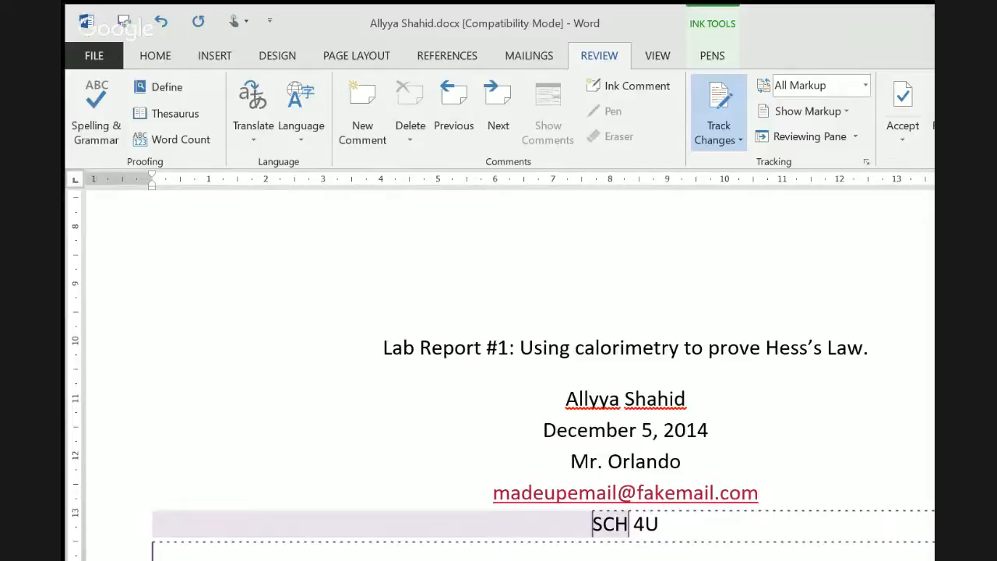
{"action": "key", "text": "shift+Home"}
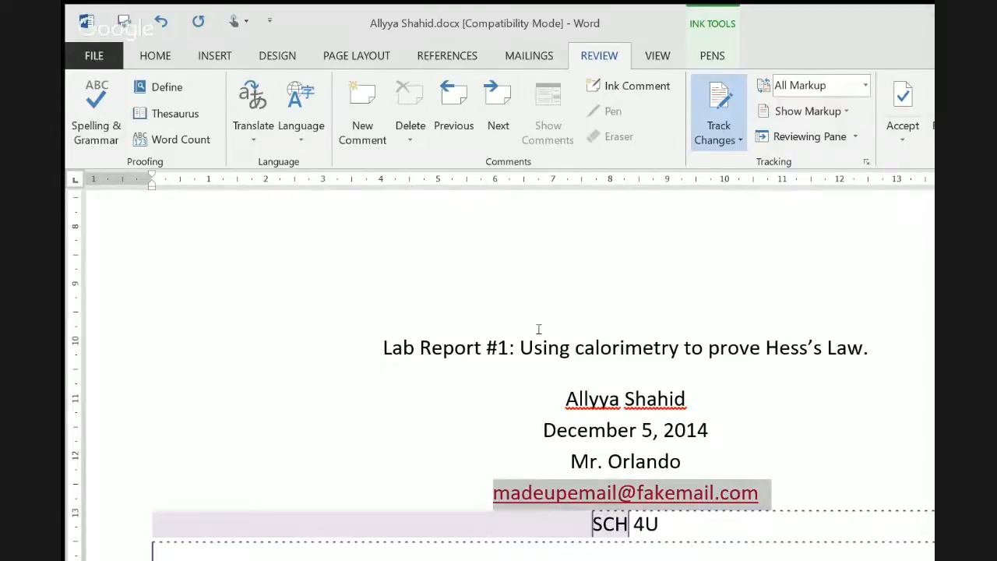
{"action": "key", "text": "End"}
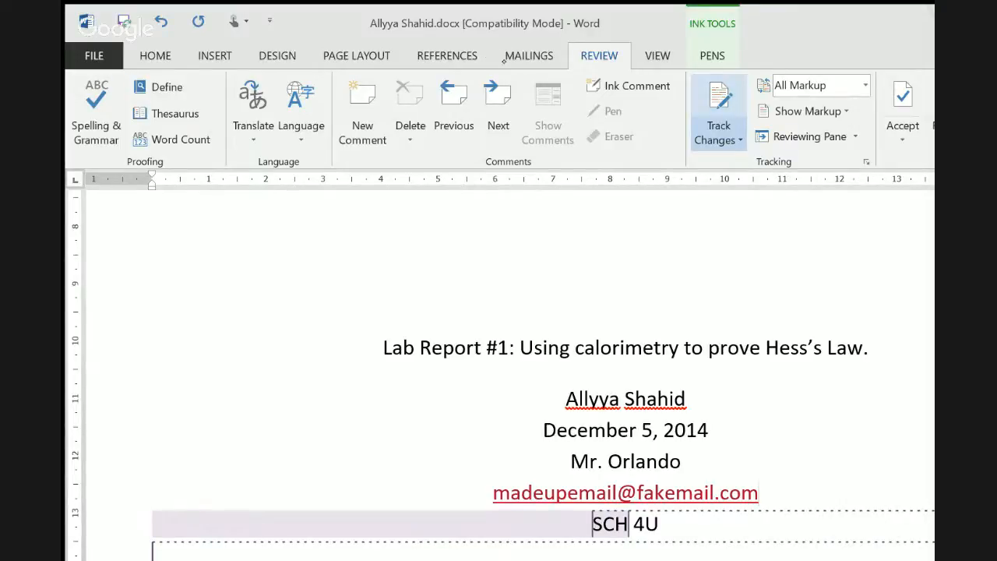
Turn off Track Changes and add the text "now, I can edit freely." after the e-mail address.
{"action": "left_click", "coordinate": [719, 134]}
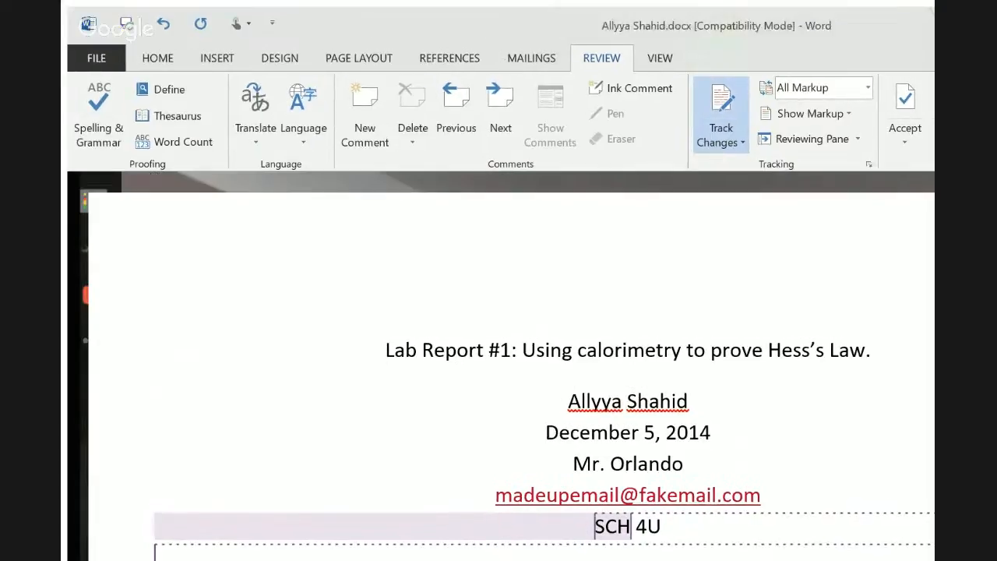
{"action": "left_click", "coordinate": [687, 401]}
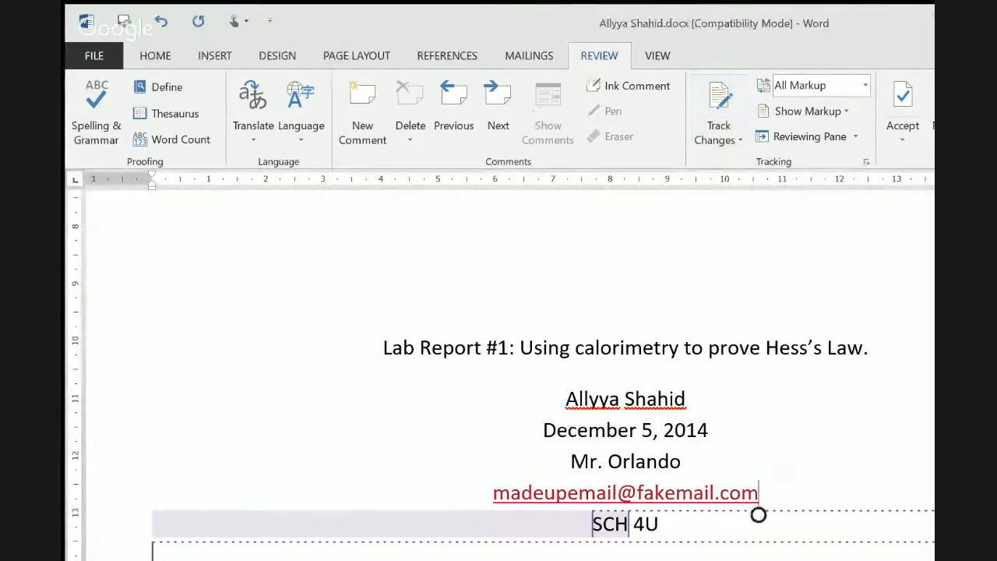
{"action": "left_click", "coordinate": [760, 493]}
{"action": "type", "text": "now, I"}
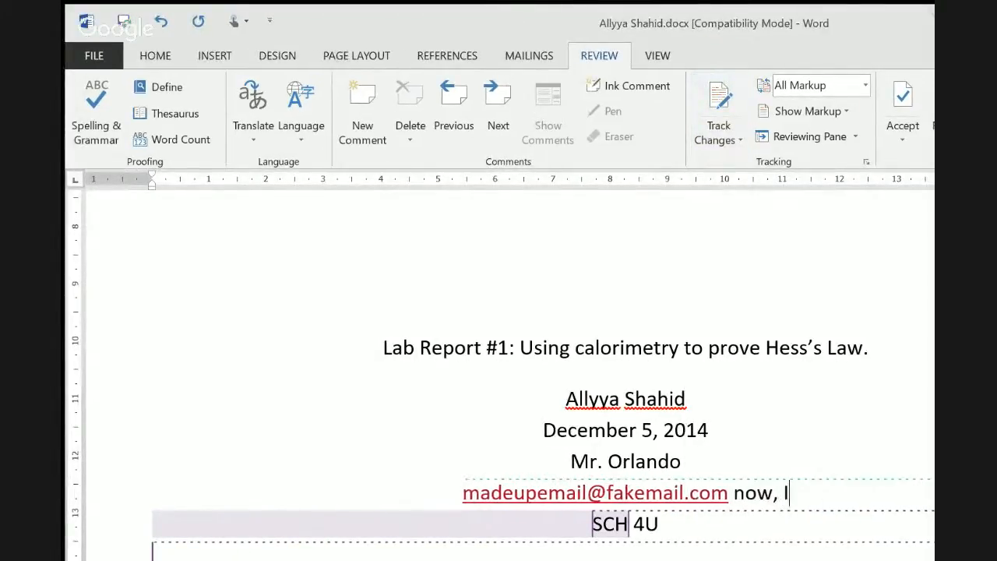
{"action": "type", "text": " can edit fre"}
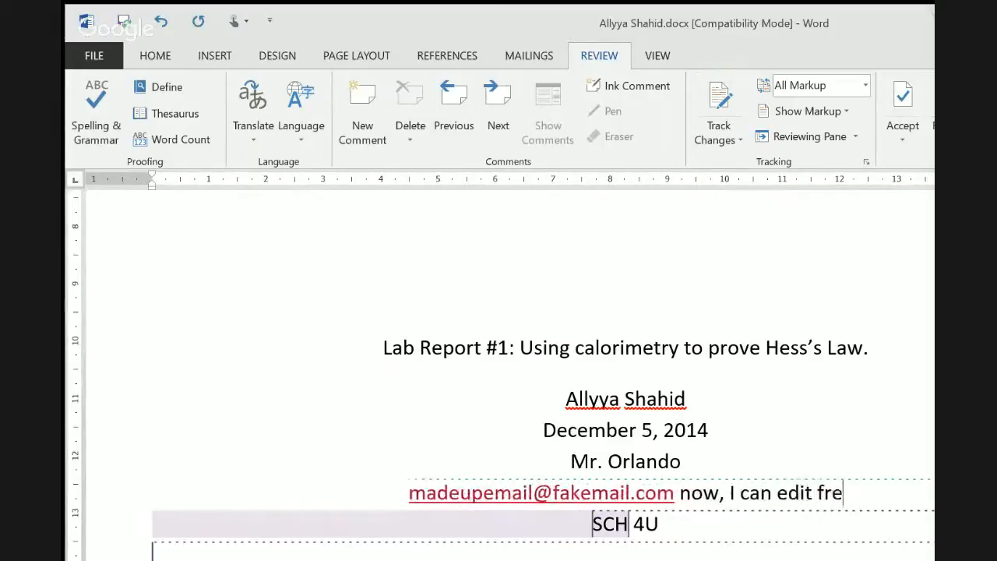
{"action": "type", "text": "ely"}
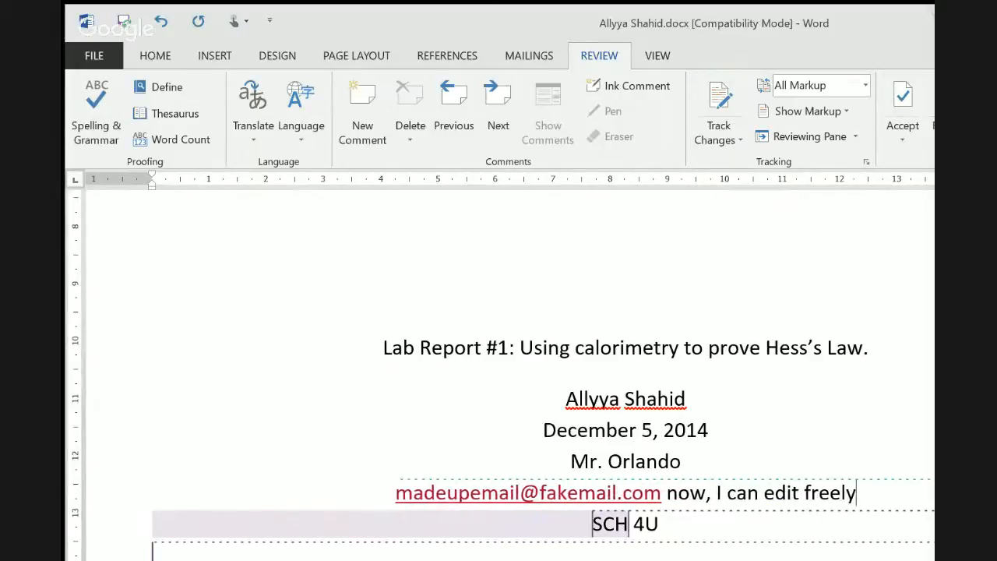
{"action": "type", "text": "."}
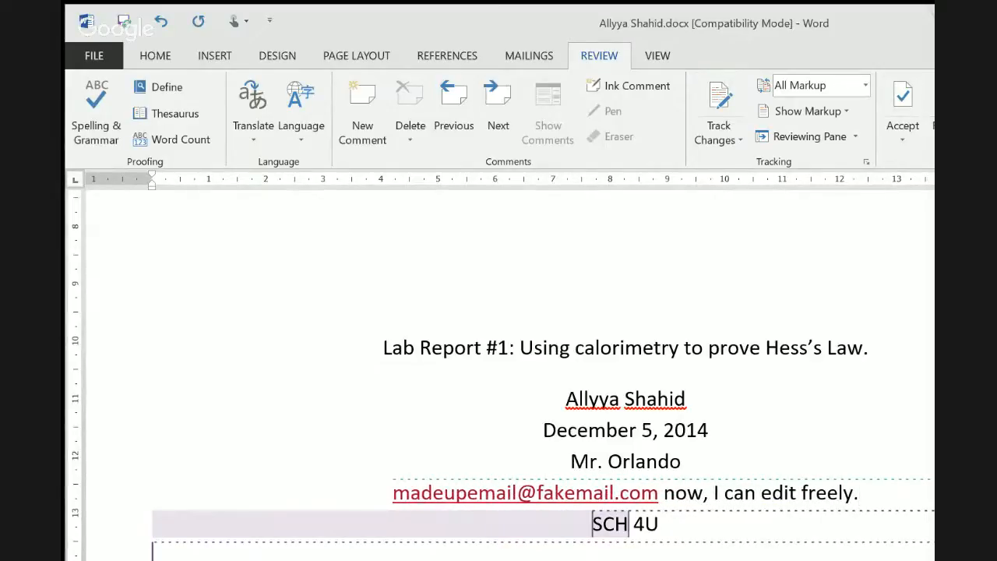
Try accepting the tracked e-mail address, undo the acceptance, and reject the insertion instead.
{"action": "left_click", "coordinate": [628, 85]}
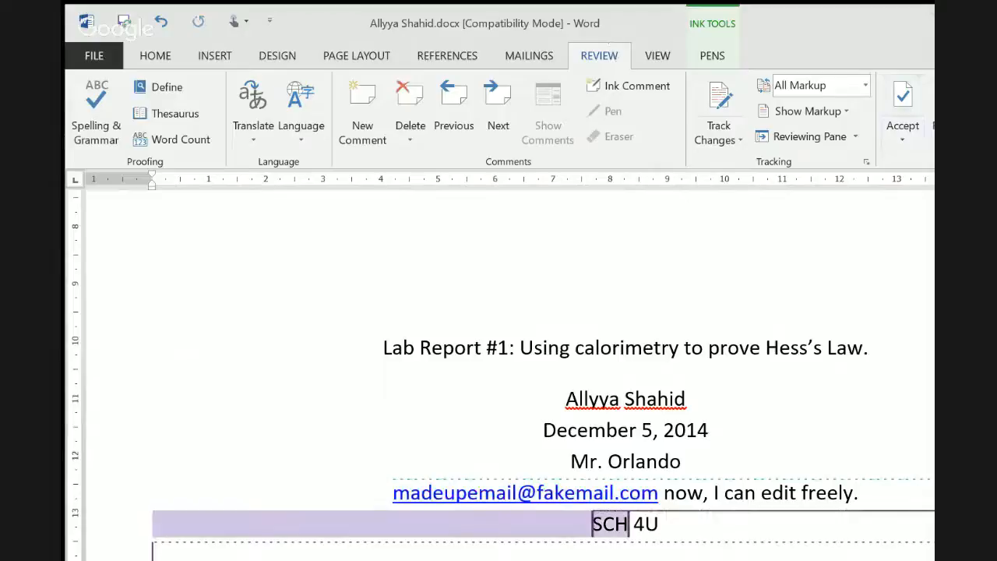
{"action": "key", "text": "ctrl+z"}
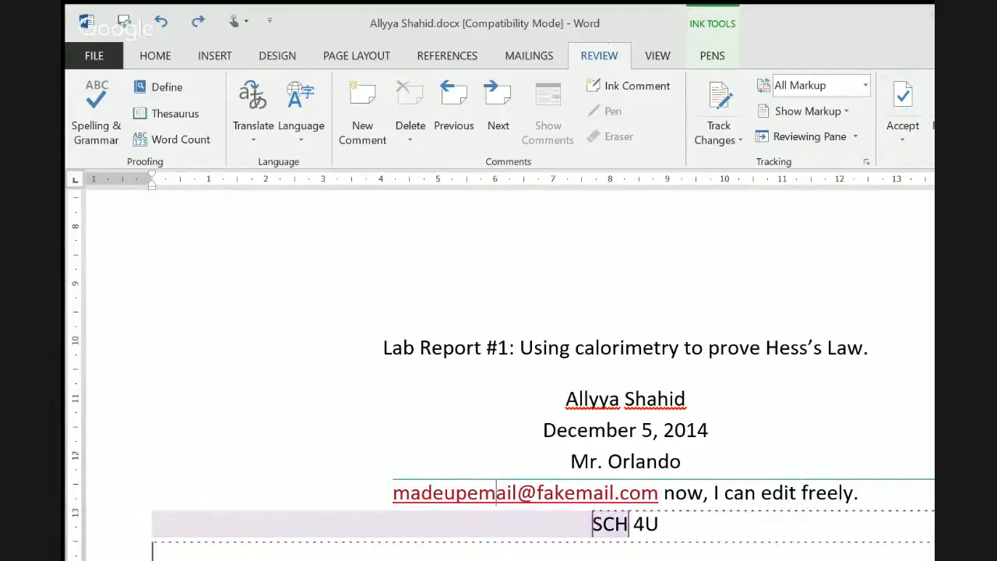
{"action": "key", "text": "ctrl+y"}
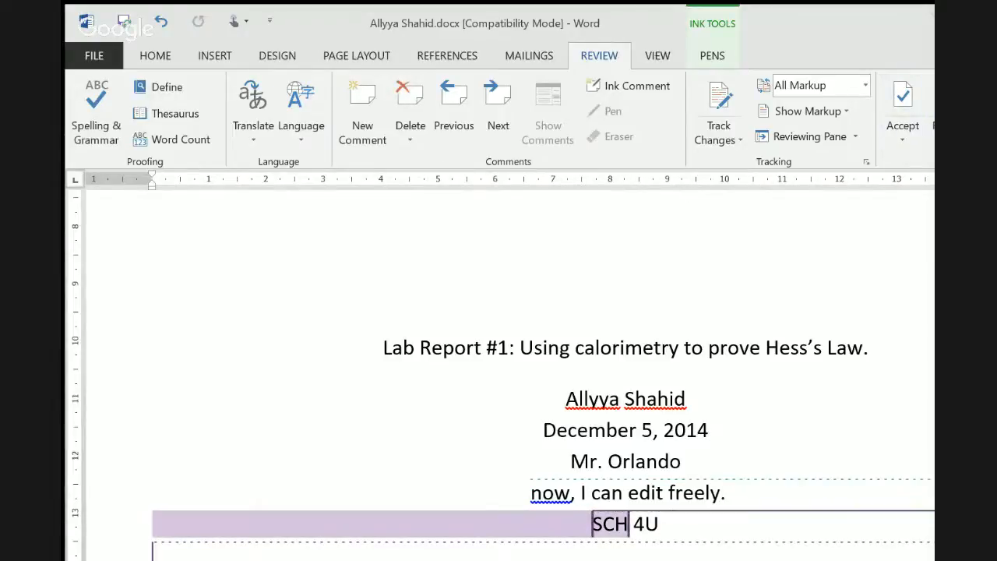
Examine the review comments attached to the Abstract paragraph, including those on "prove Hess' Law" and "to be 258".
{"action": "key", "text": "ctrl+z"}
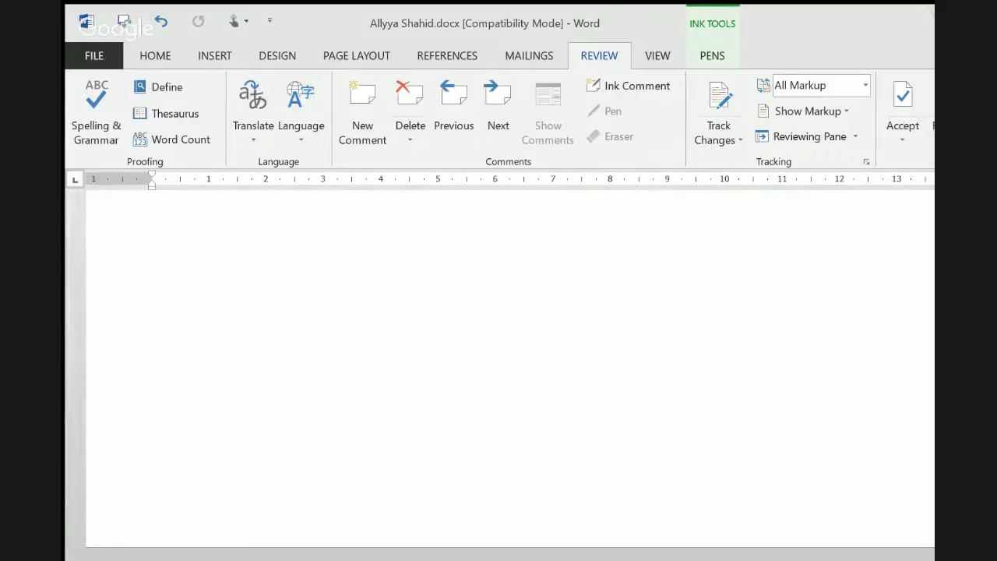
{"action": "scroll", "coordinate": [510, 374], "scroll_direction": "down", "scroll_amount": 4}
{"action": "scroll", "coordinate": [510, 374], "scroll_direction": "right", "scroll_amount": 3}
{"action": "scroll", "coordinate": [510, 374], "scroll_direction": "left", "scroll_amount": 3}
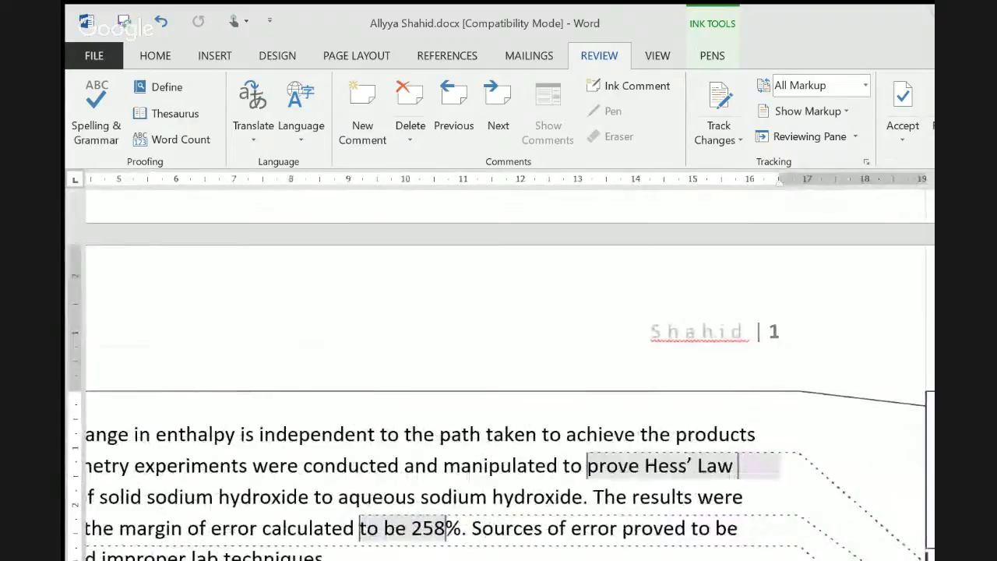
{"action": "scroll", "coordinate": [500, 365], "scroll_direction": "right", "scroll_amount": 4}
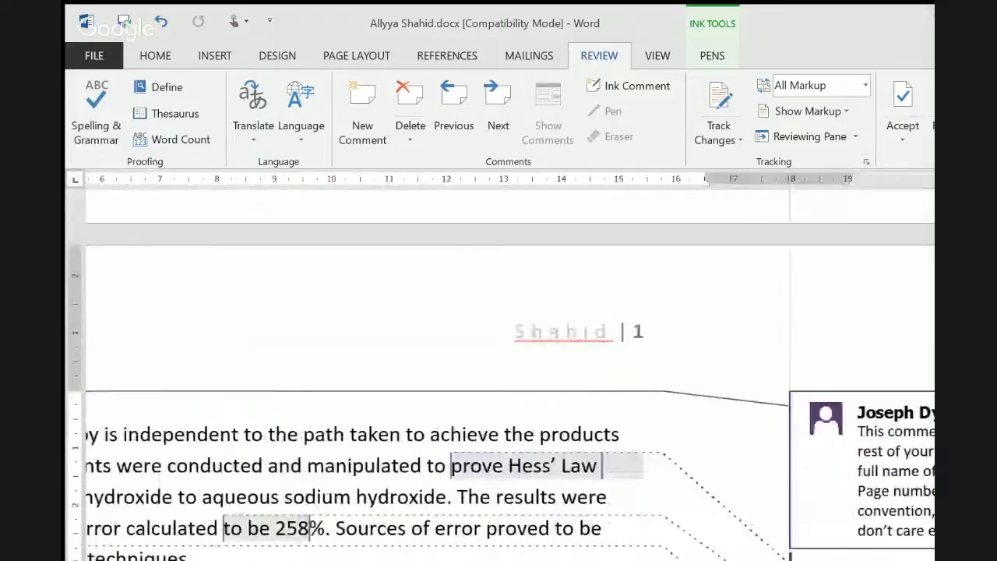
{"action": "scroll", "coordinate": [500, 364], "scroll_direction": "left", "scroll_amount": 5}
{"action": "scroll", "coordinate": [500, 365], "scroll_direction": "right", "scroll_amount": 1}
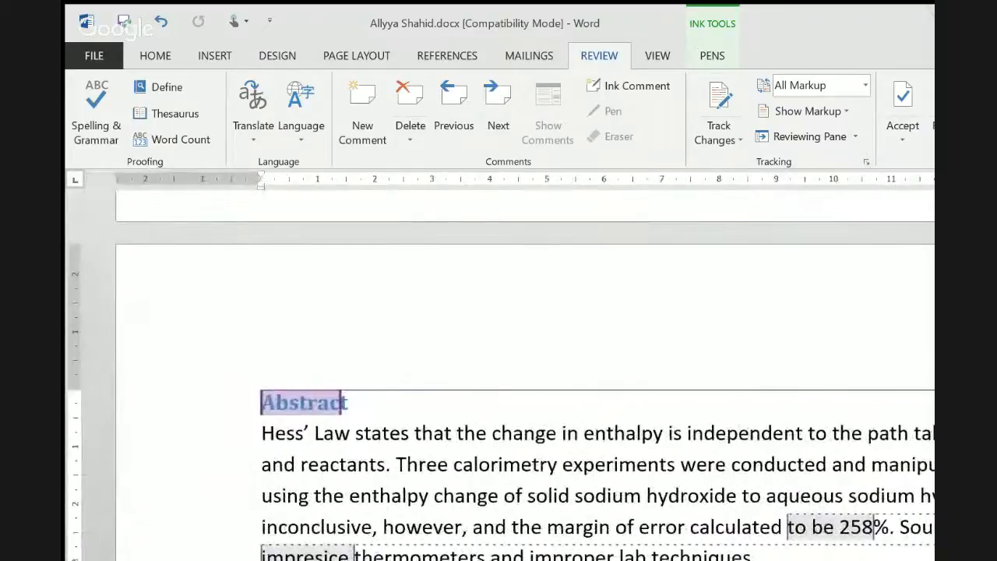
{"action": "scroll", "coordinate": [510, 374], "scroll_direction": "right", "scroll_amount": 2}
{"action": "scroll", "coordinate": [510, 390], "scroll_direction": "right", "scroll_amount": 5}
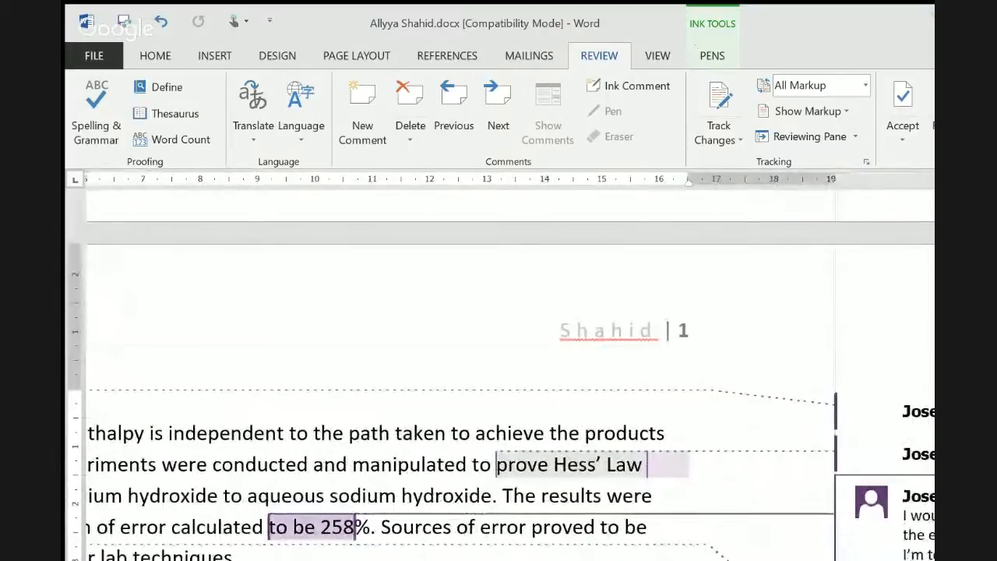
Accept the tracked insertion beginning "Put a sentence in here about how the intermediate steps will" and advance to the comment on "This lab conducted".
{"action": "scroll", "coordinate": [510, 373], "scroll_direction": "down", "scroll_amount": 20}
{"action": "scroll", "coordinate": [510, 374], "scroll_direction": "left", "scroll_amount": 6}
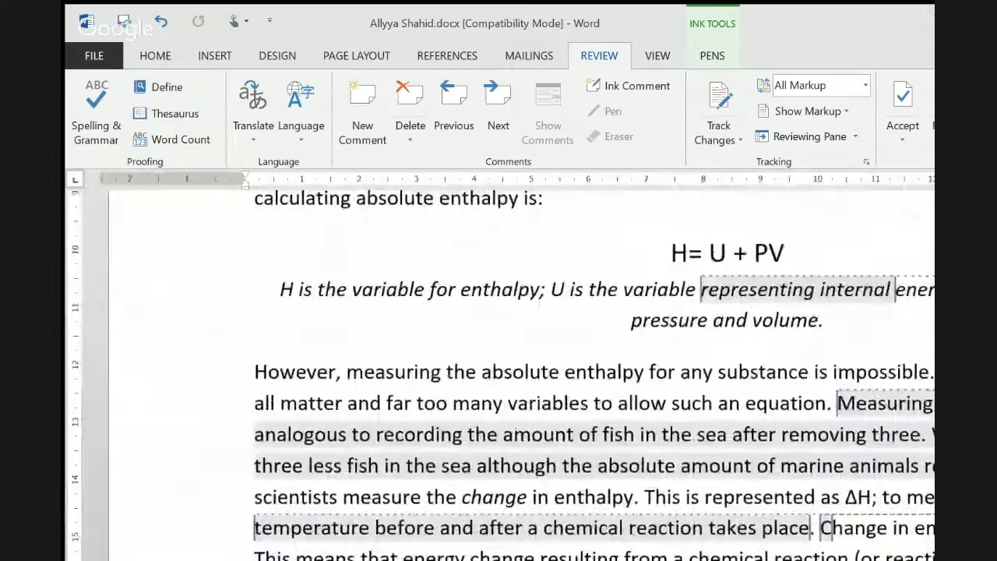
{"action": "scroll", "coordinate": [511, 374], "scroll_direction": "up", "scroll_amount": 10}
{"action": "scroll", "coordinate": [510, 374], "scroll_direction": "down", "scroll_amount": 10}
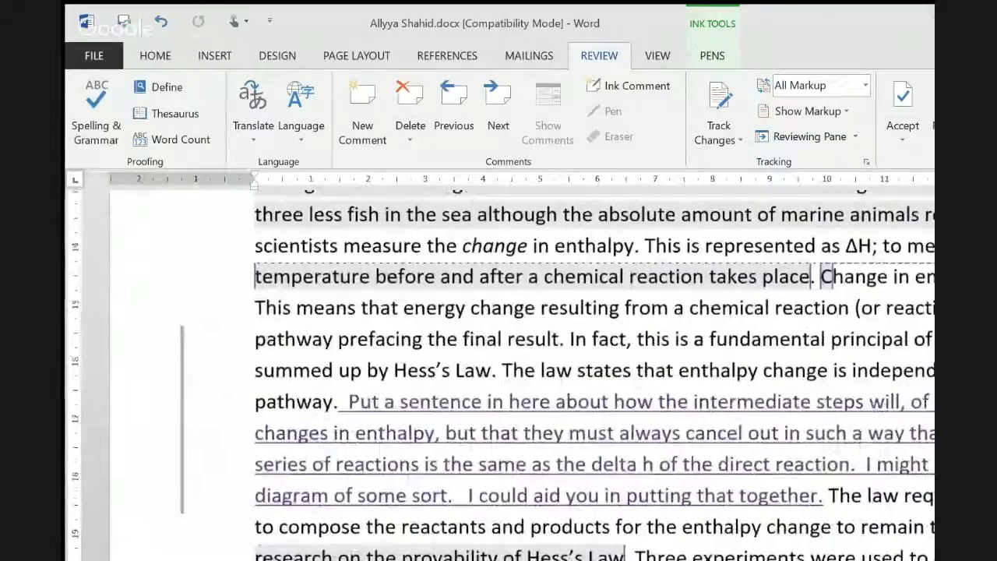
{"action": "scroll", "coordinate": [510, 373], "scroll_direction": "up", "scroll_amount": 3}
{"action": "scroll", "coordinate": [510, 373], "scroll_direction": "right", "scroll_amount": 1}
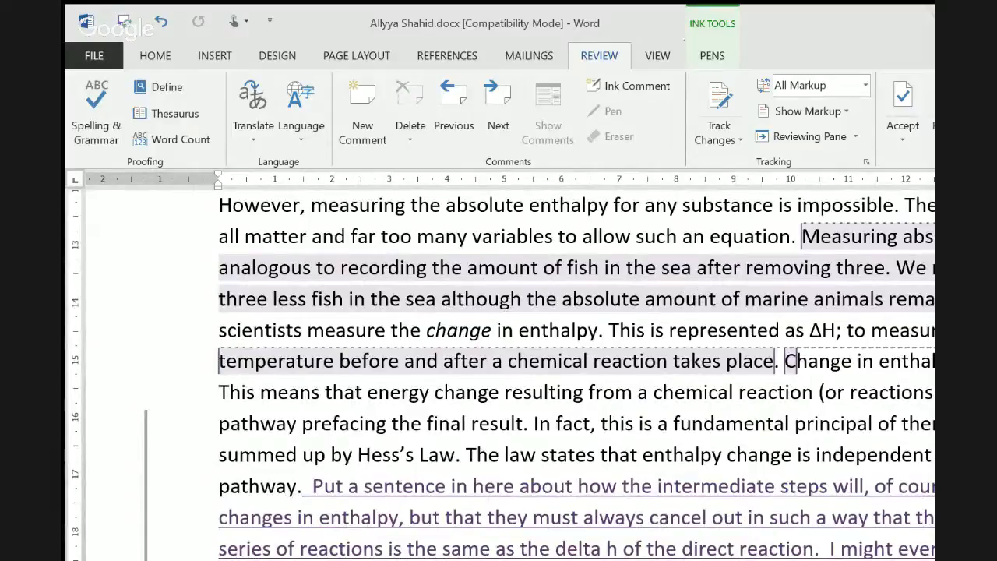
{"action": "left_click", "coordinate": [903, 95]}
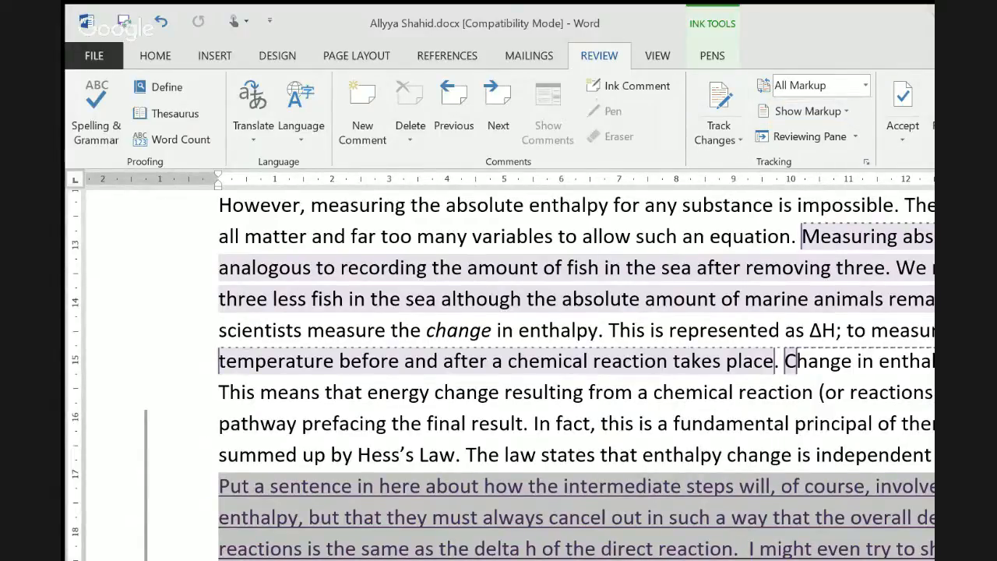
{"action": "left_click", "coordinate": [740, 140]}
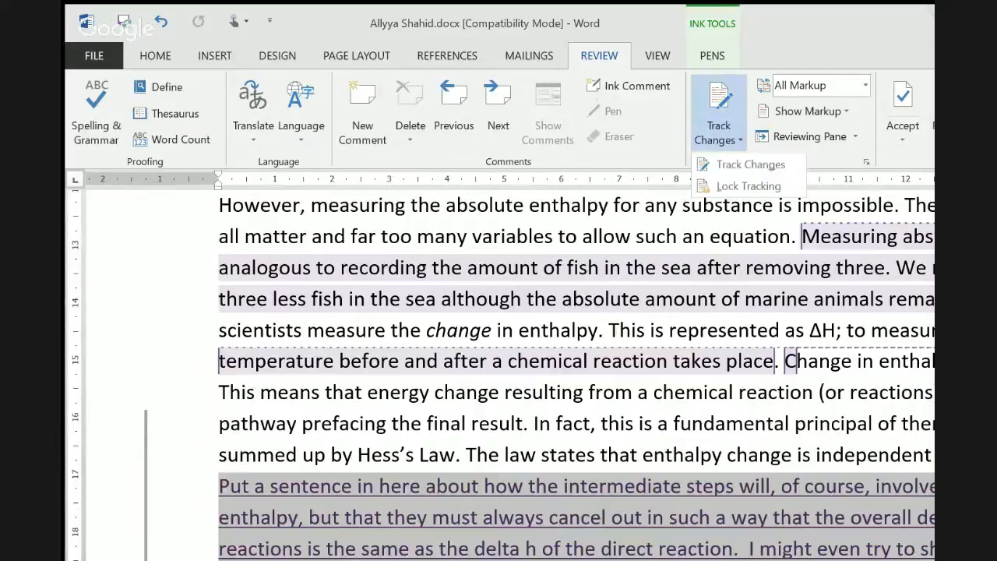
{"action": "left_click", "coordinate": [748, 162]}
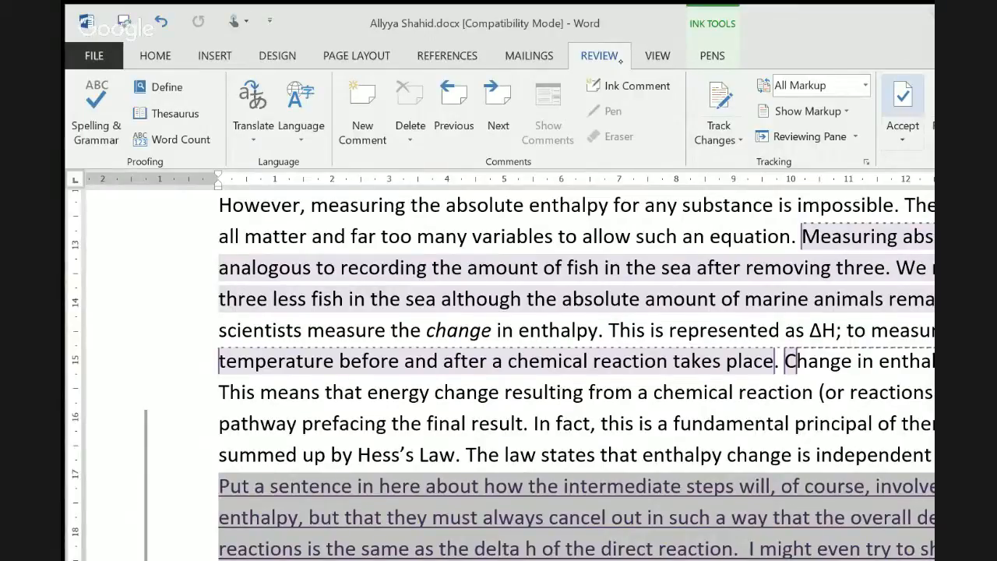
{"action": "left_click", "coordinate": [901, 95]}
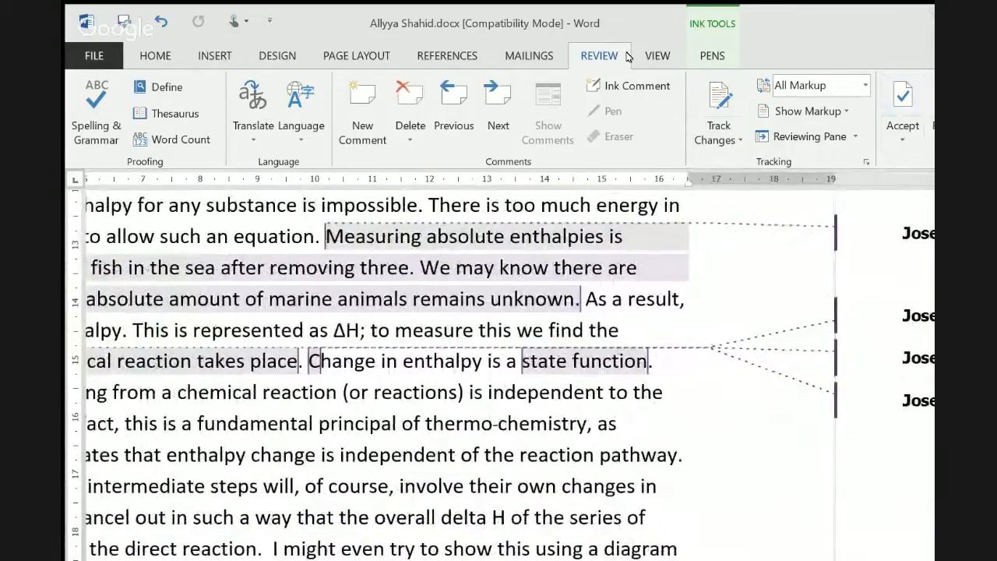
{"action": "left_click", "coordinate": [902, 95]}
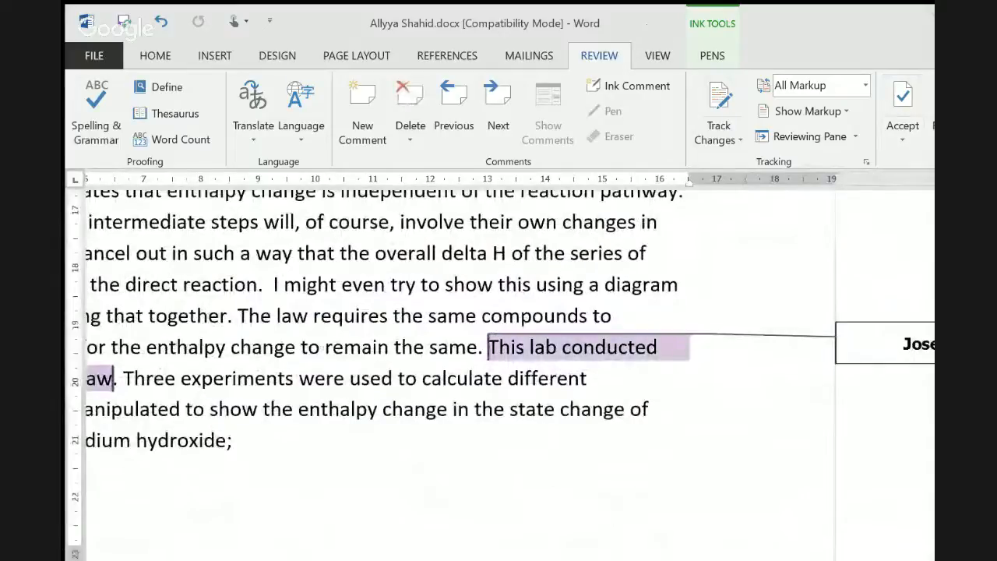
Delete the comment on the sentence beginning "This lab conducted" and view the handwritten note beside the circled ΔH equation.
{"action": "left_click", "coordinate": [409, 140]}
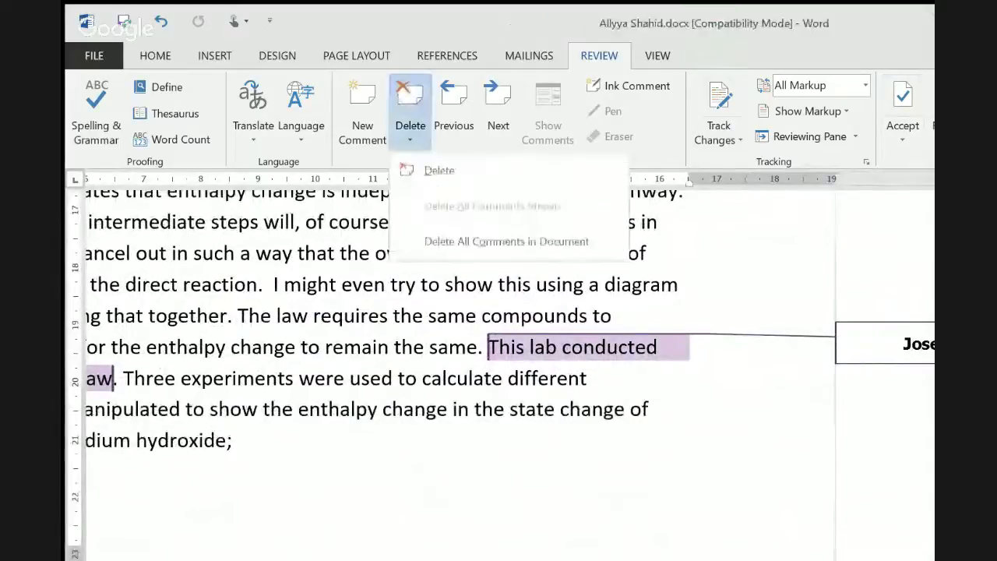
{"action": "left_click", "coordinate": [423, 167]}
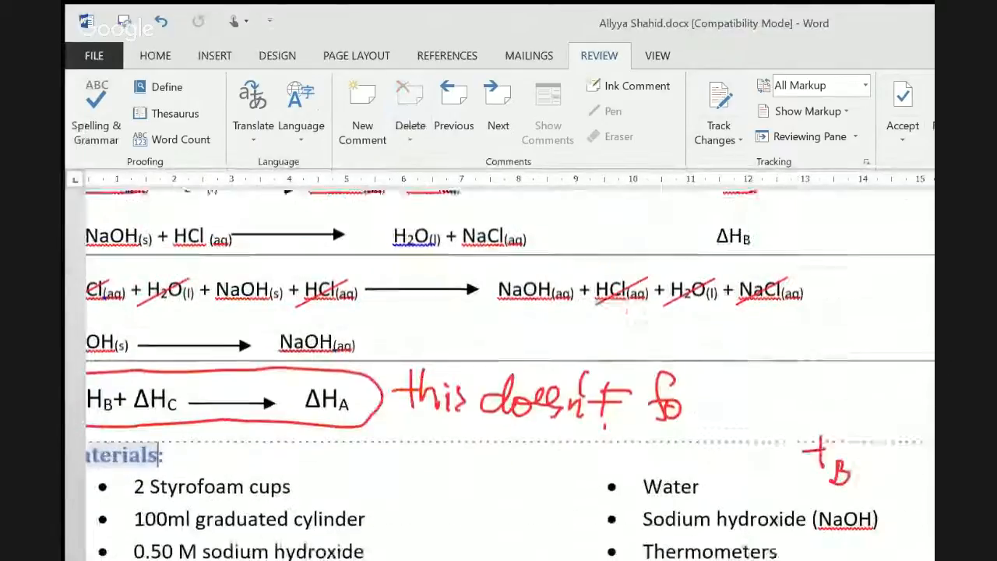
{"action": "scroll", "coordinate": [510, 374], "scroll_direction": "up", "scroll_amount": 1}
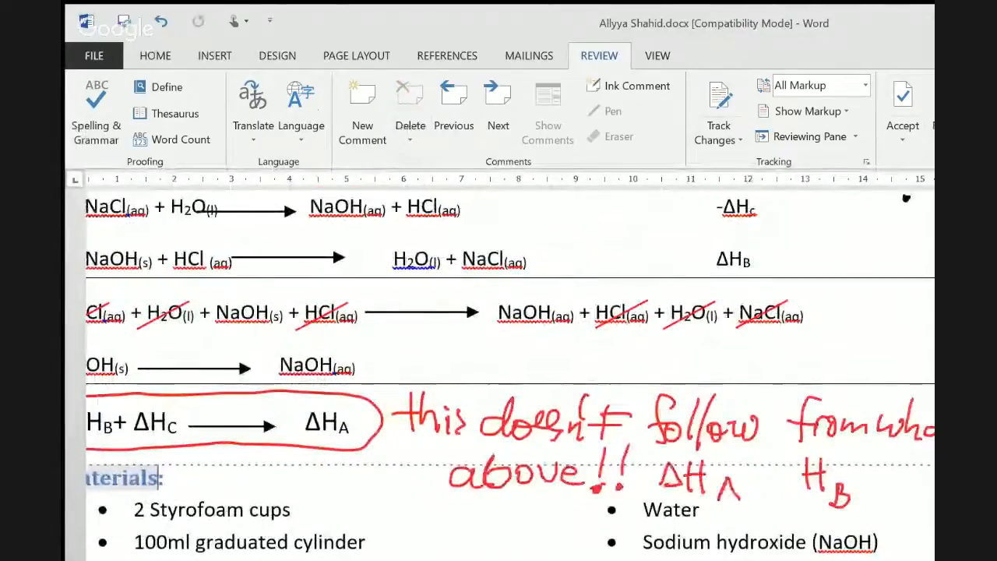
{"action": "scroll", "coordinate": [510, 374], "scroll_direction": "right", "scroll_amount": 3}
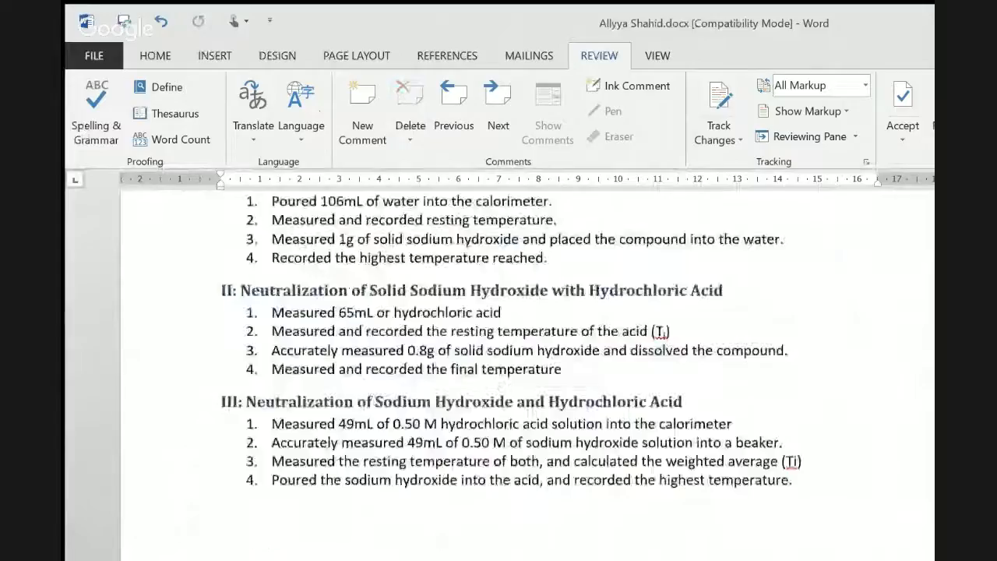
Accept the tracked replacement of "outside of" with "from" in the first Sources of Error paragraph.
{"action": "scroll", "coordinate": [550, 374], "scroll_direction": "down", "scroll_amount": 16}
{"action": "scroll", "coordinate": [550, 373], "scroll_direction": "up", "scroll_amount": 1}
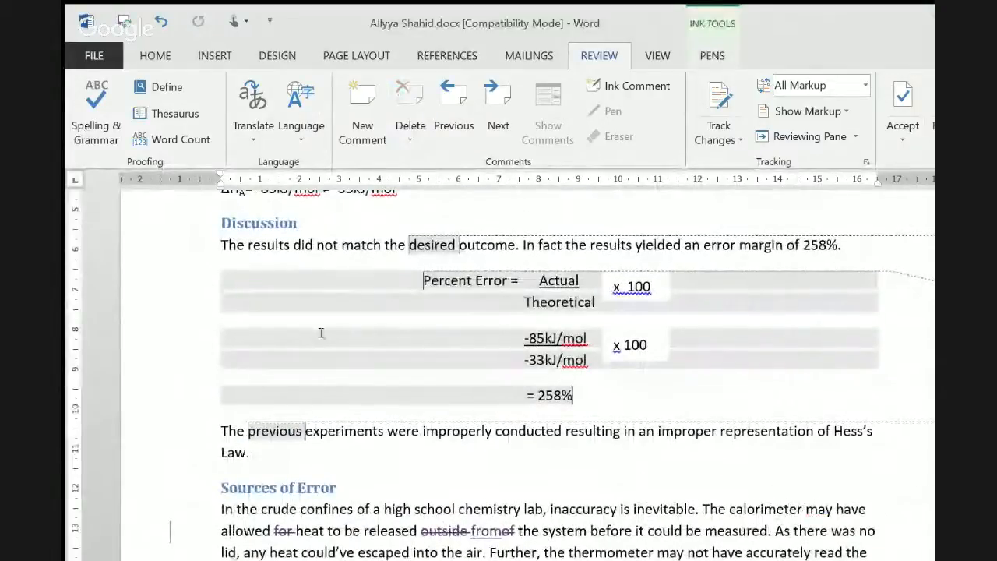
{"action": "scroll", "coordinate": [320, 333], "scroll_direction": "down", "scroll_amount": 2}
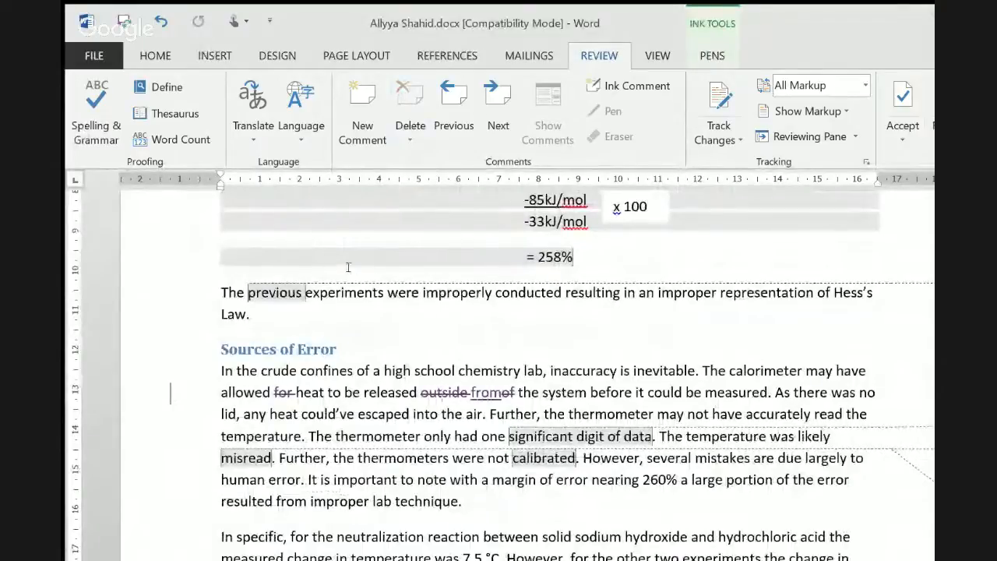
{"action": "left_click", "coordinate": [903, 95]}
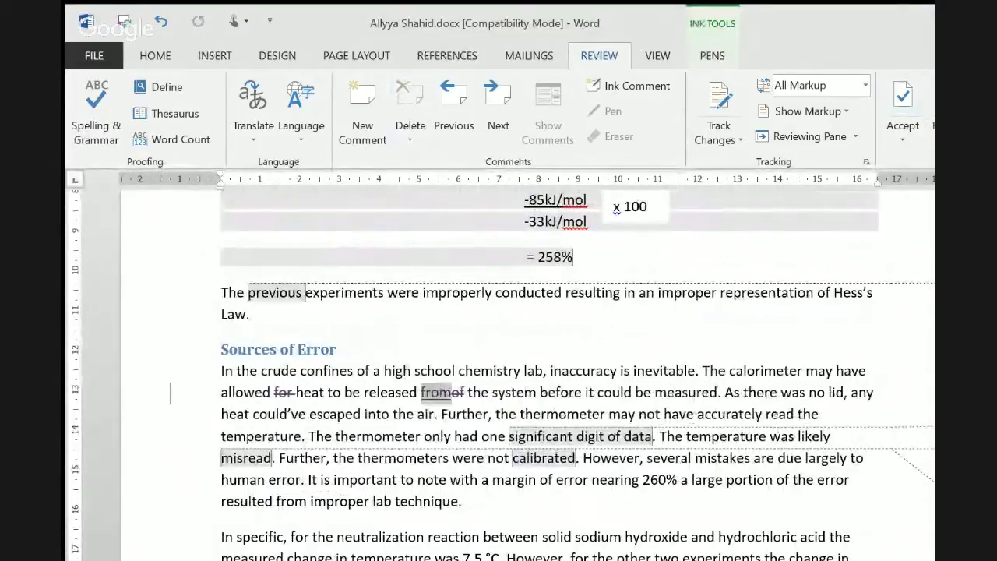
{"action": "left_click", "coordinate": [903, 95]}
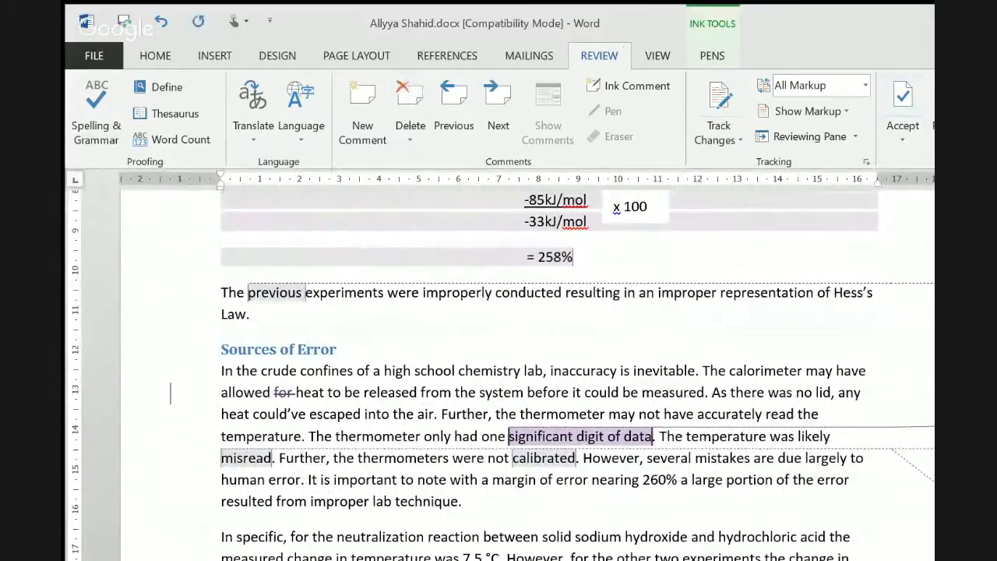
Accept the tracked deletion of "for" before "heat to be released" in the Sources of Error paragraph.
{"action": "left_click", "coordinate": [294, 392]}
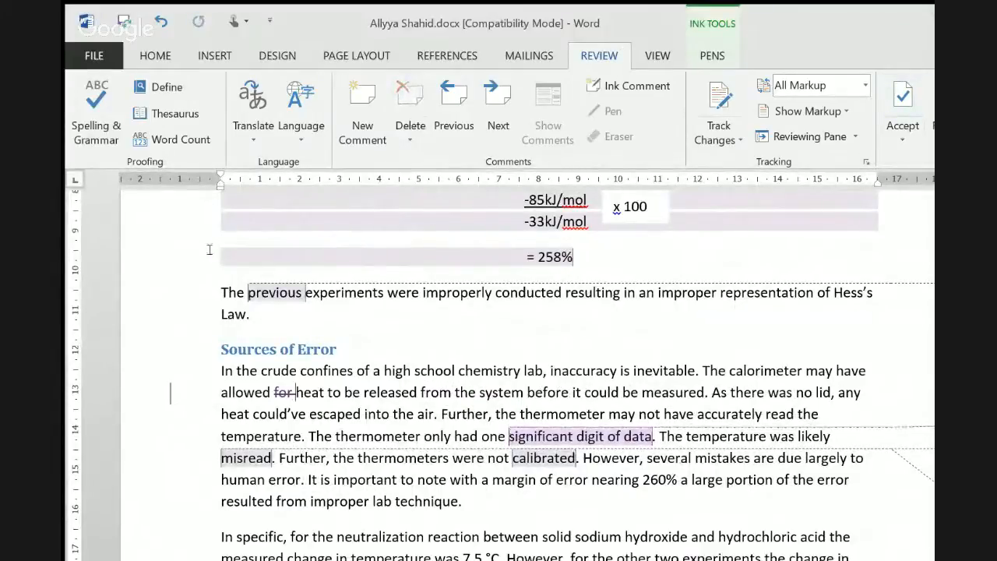
{"action": "double_click", "coordinate": [295, 393]}
{"action": "left_click", "coordinate": [287, 393]}
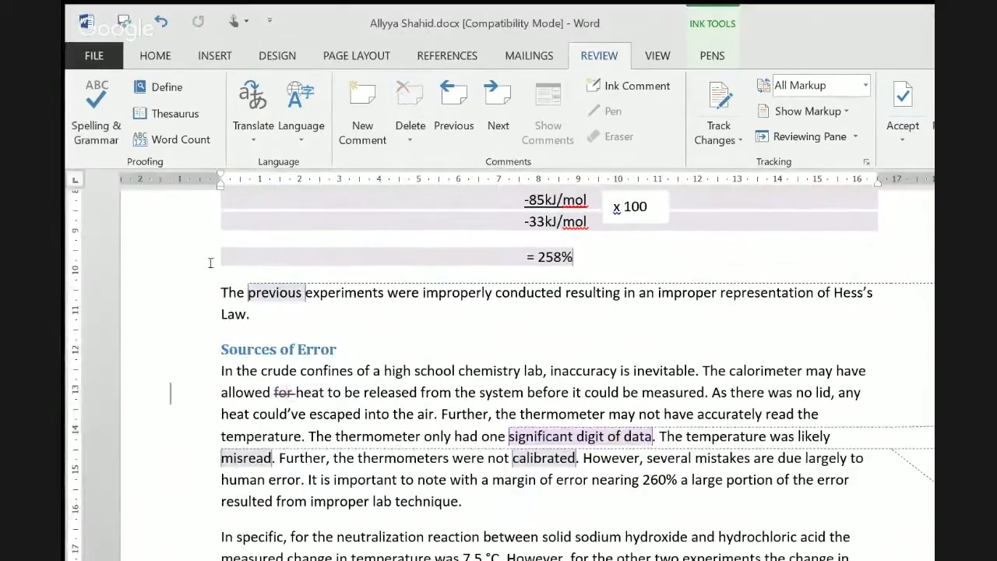
{"action": "left_click", "coordinate": [903, 95]}
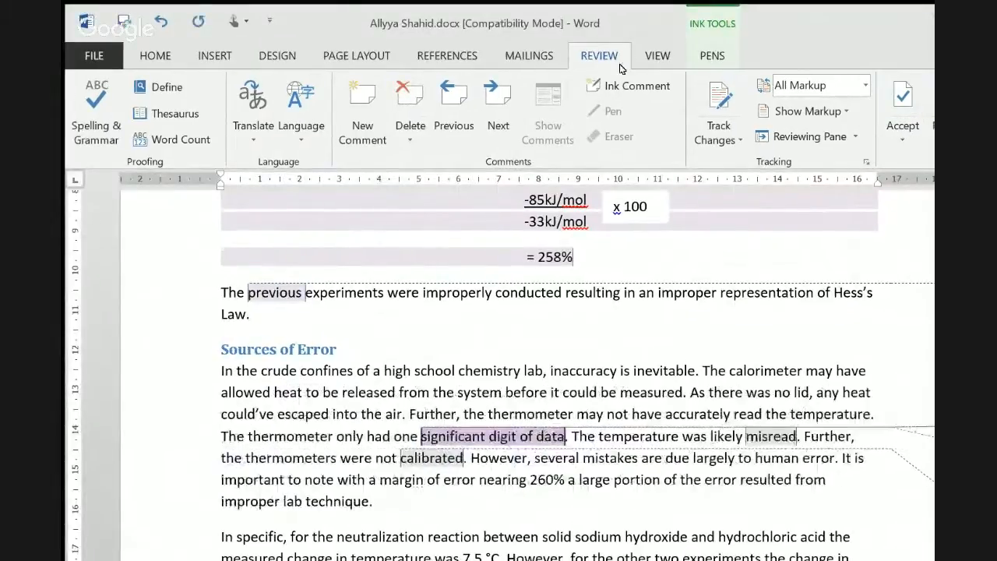